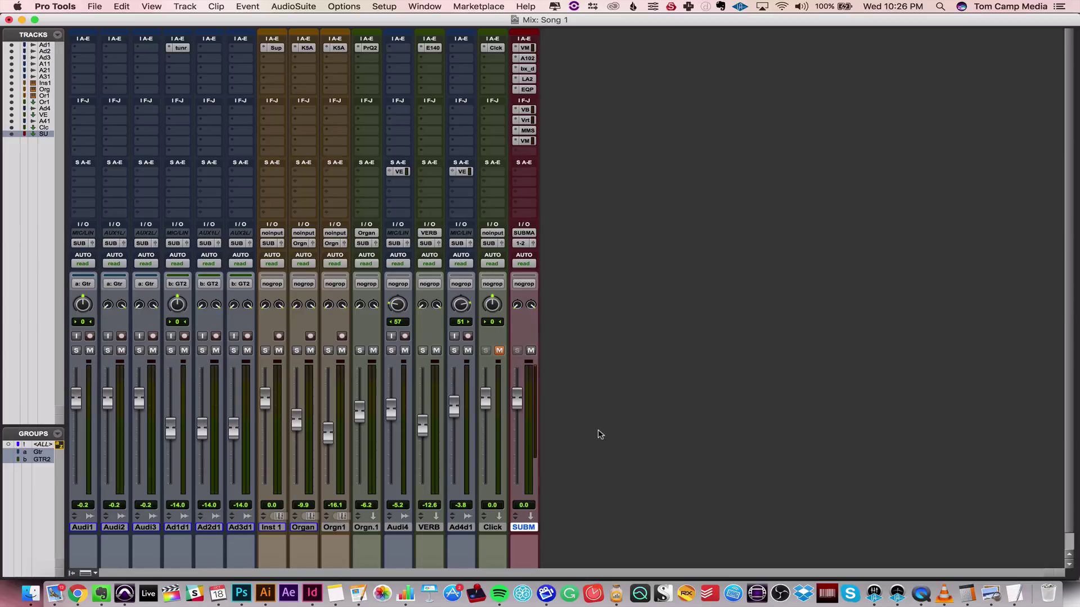
- Review the Sonarworks Reference page in the browser
{"action": "left_click", "coordinate": [78, 594]}
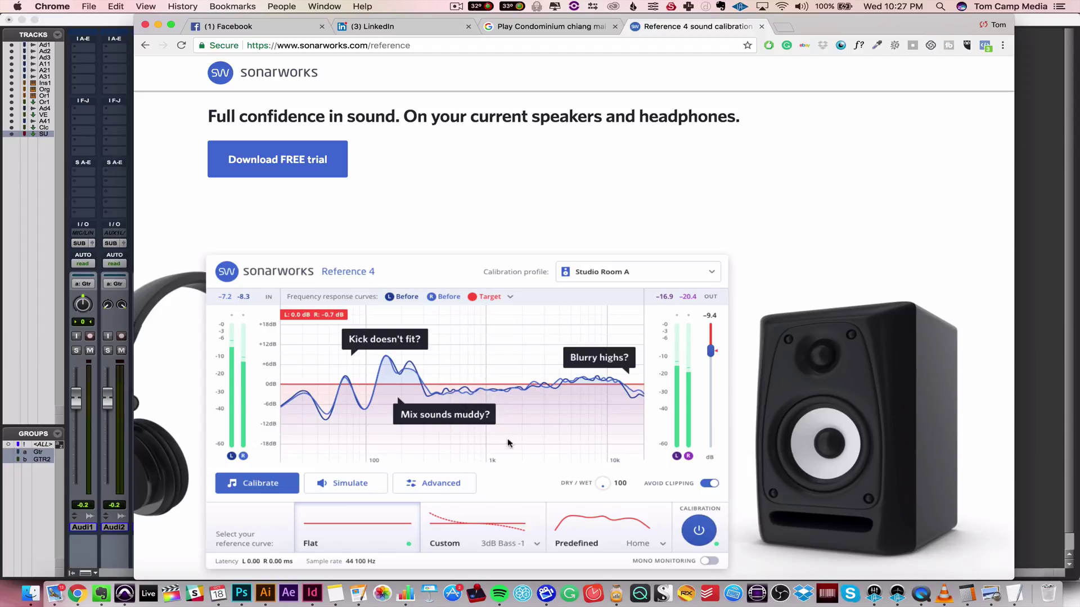
{"action": "scroll", "coordinate": [538, 423], "scroll_direction": "up", "scroll_amount": 3}
{"action": "scroll", "coordinate": [538, 422], "scroll_direction": "down", "scroll_amount": 2}
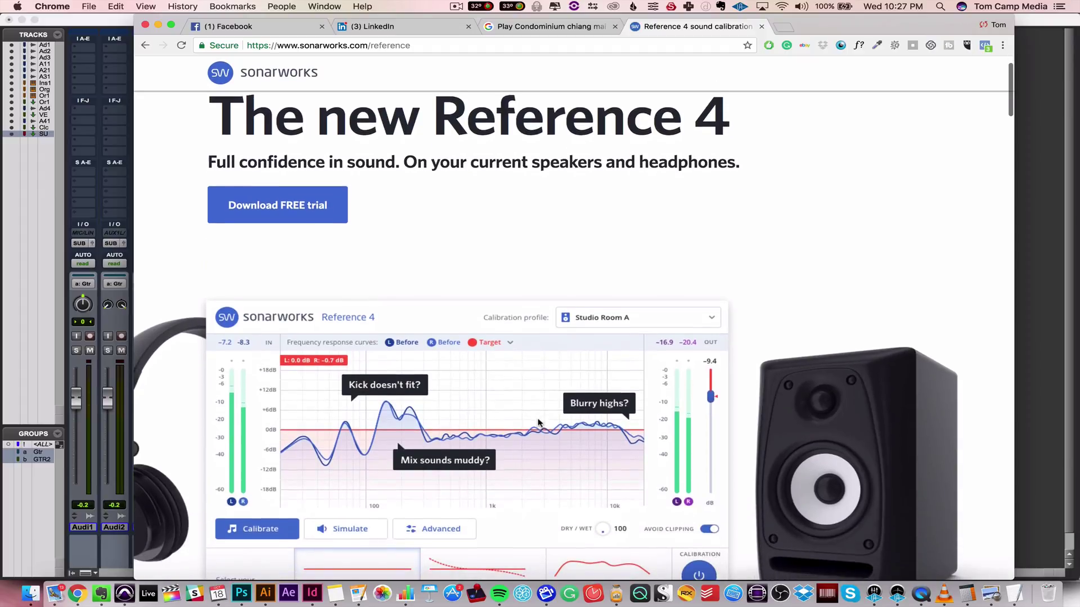
{"action": "scroll", "coordinate": [543, 422], "scroll_direction": "up", "scroll_amount": 2}
{"action": "scroll", "coordinate": [550, 420], "scroll_direction": "down", "scroll_amount": 1}
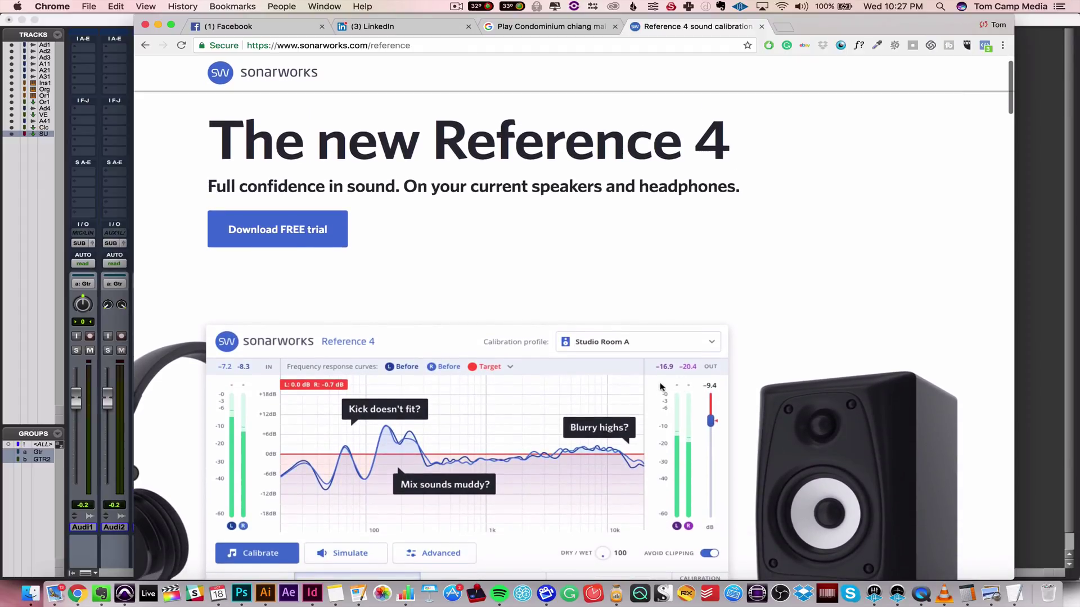
{"action": "scroll", "coordinate": [810, 338], "scroll_direction": "down", "scroll_amount": 1}
- Insert Sonarworks Reference 3 (stereo) from the EQ plug-ins on SUBM's empty insert slot
{"action": "left_click", "coordinate": [1037, 239]}
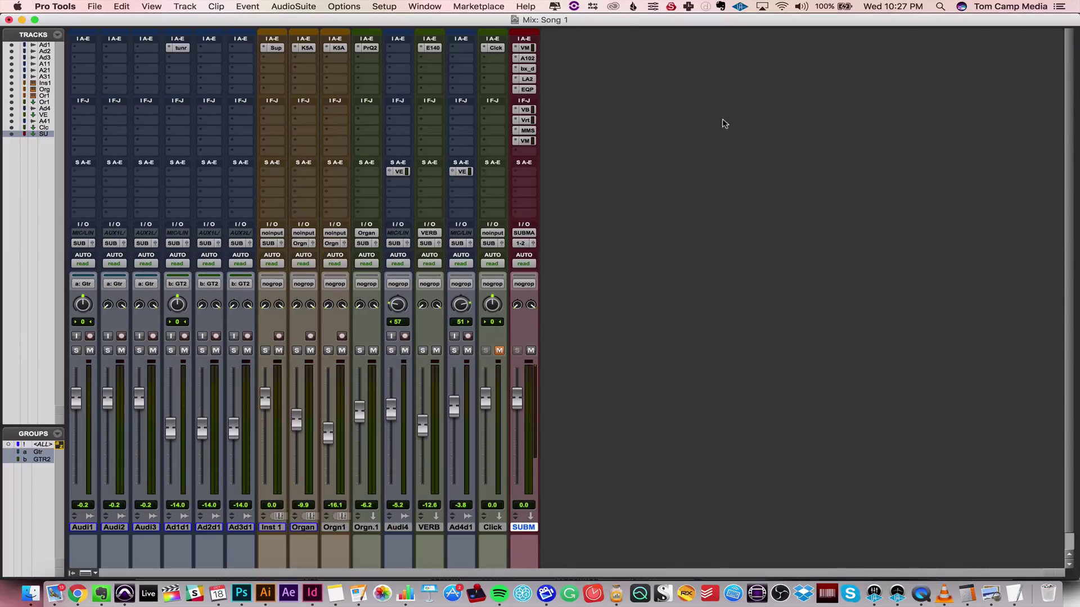
{"action": "left_click", "coordinate": [522, 150]}
{"action": "mouse_move", "coordinate": [596, 175]}
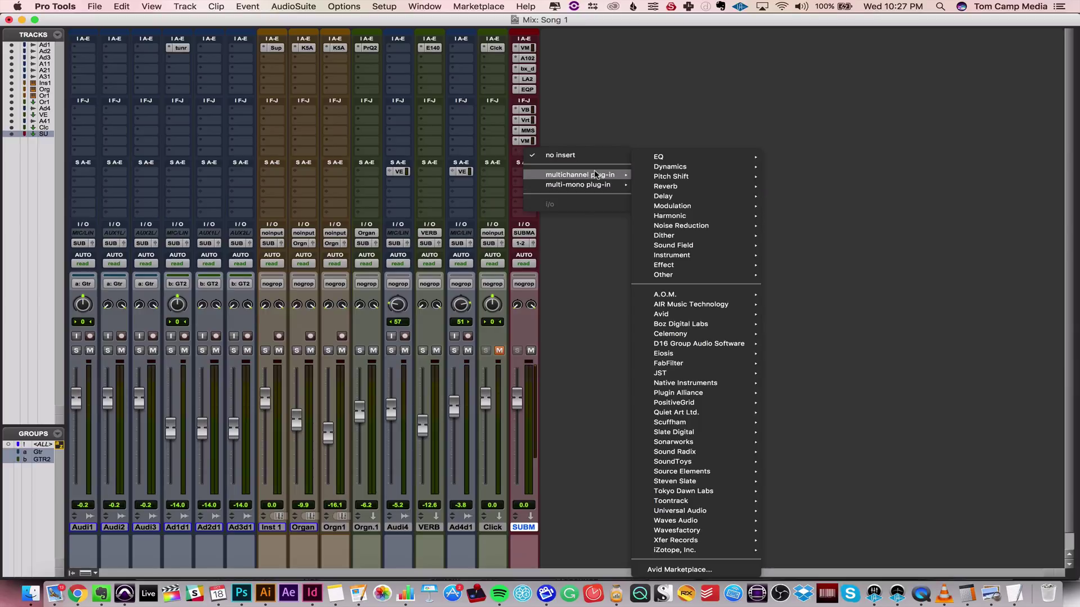
{"action": "mouse_move", "coordinate": [733, 160]}
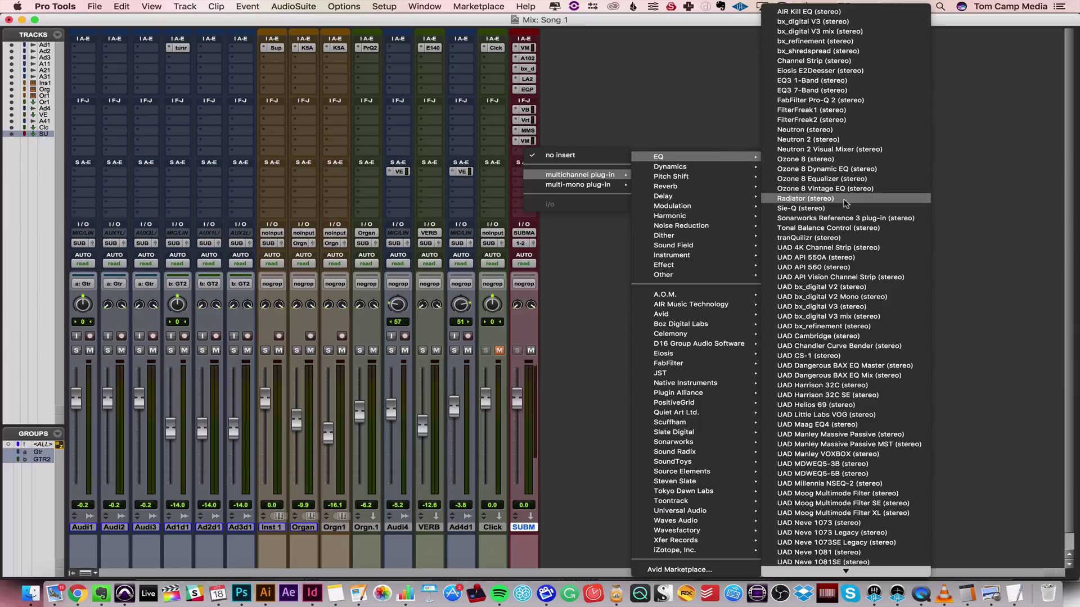
{"action": "left_click", "coordinate": [798, 218]}
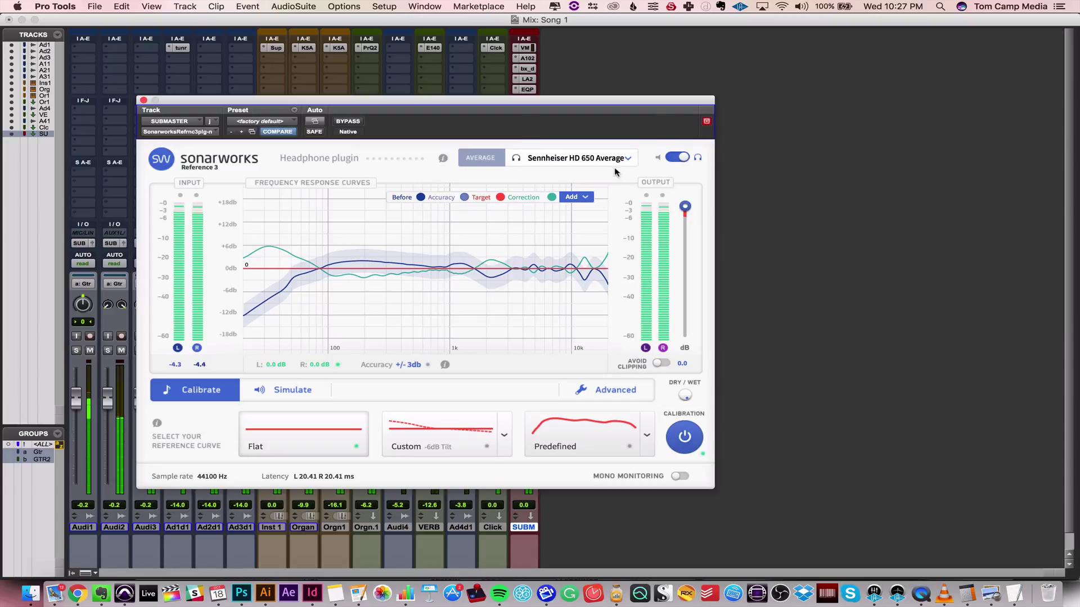
- Toggle Sonarworks calibration off and back on, then close the plug-in window
{"action": "left_click", "coordinate": [684, 438]}
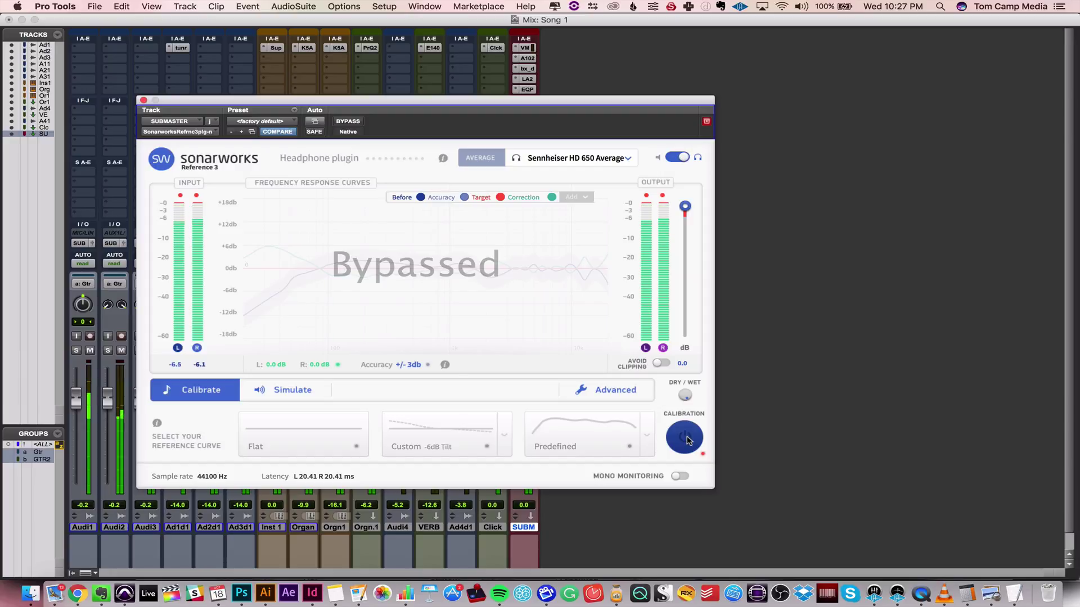
{"action": "left_click", "coordinate": [686, 439]}
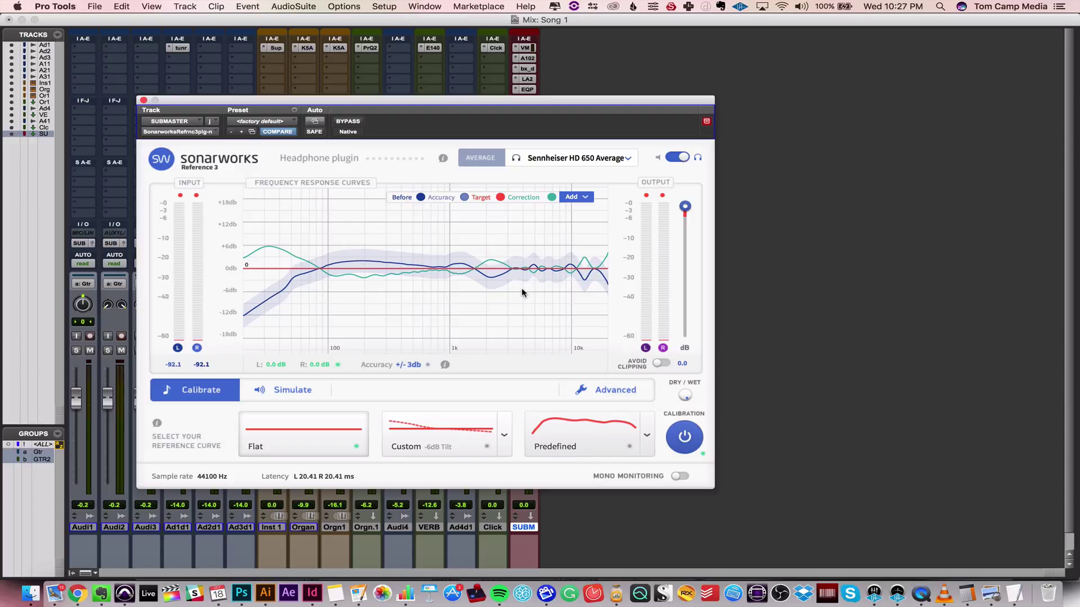
{"action": "left_click", "coordinate": [144, 100]}
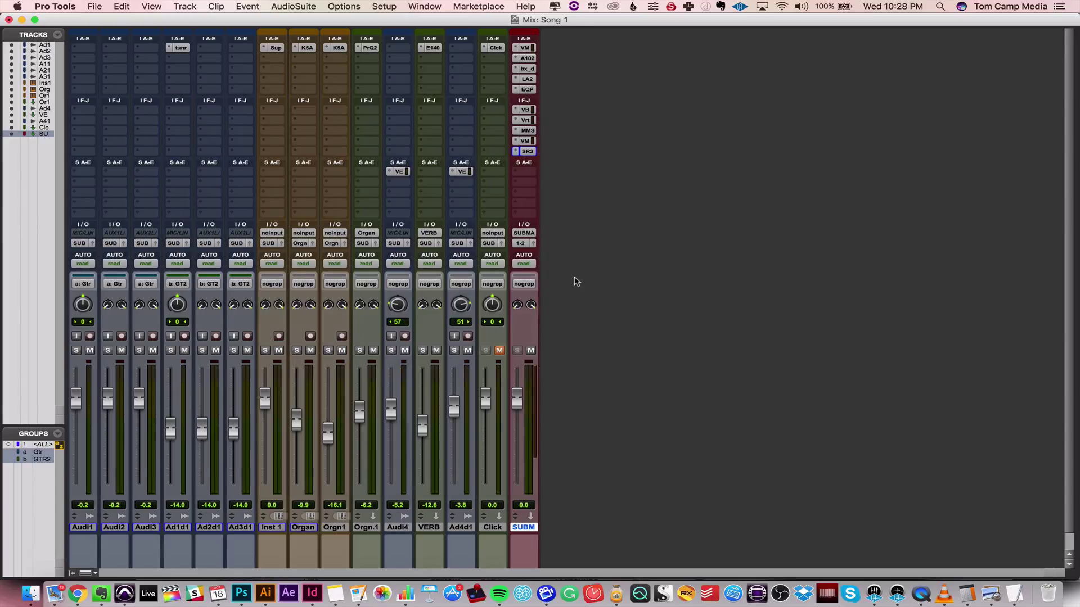
- Reopen and close the SR3 window, then set SUBM's SR3 insert to no insert
{"action": "left_click", "coordinate": [534, 155]}
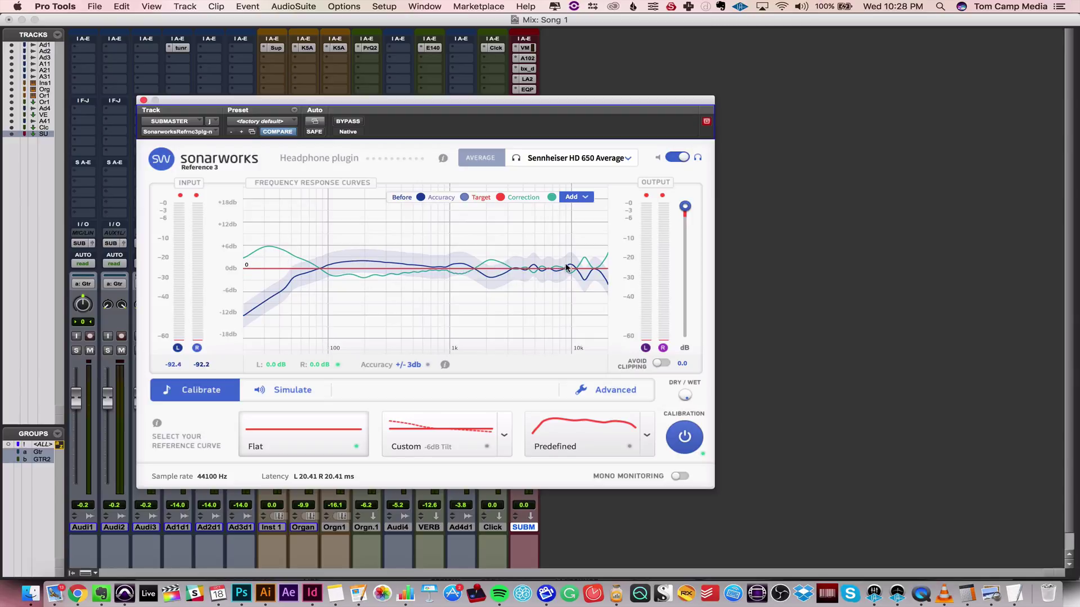
{"action": "left_click", "coordinate": [144, 102]}
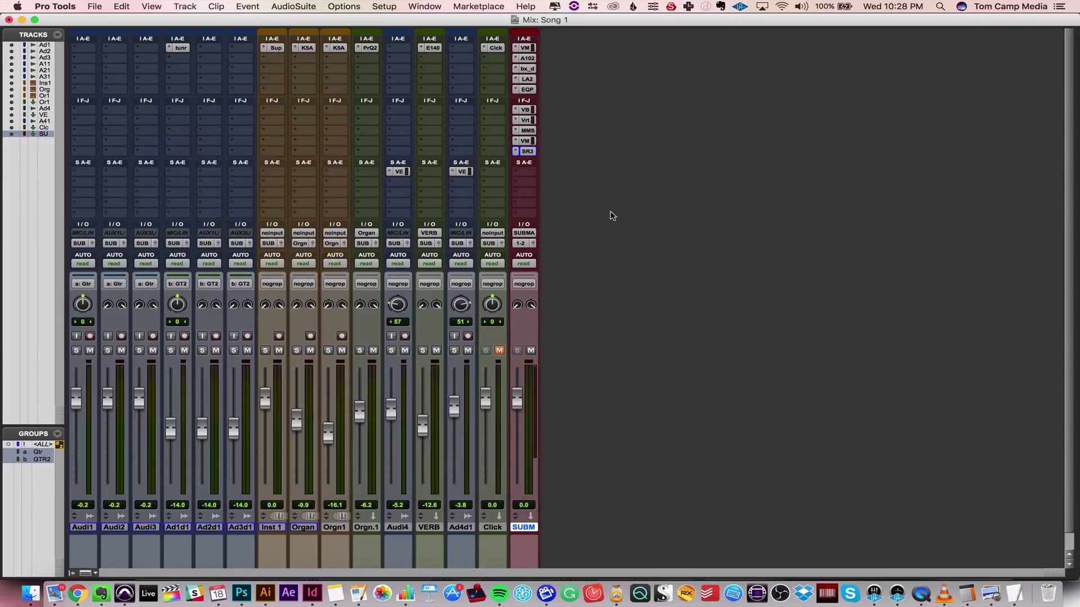
{"action": "left_click", "coordinate": [516, 152]}
{"action": "left_click", "coordinate": [554, 133]}
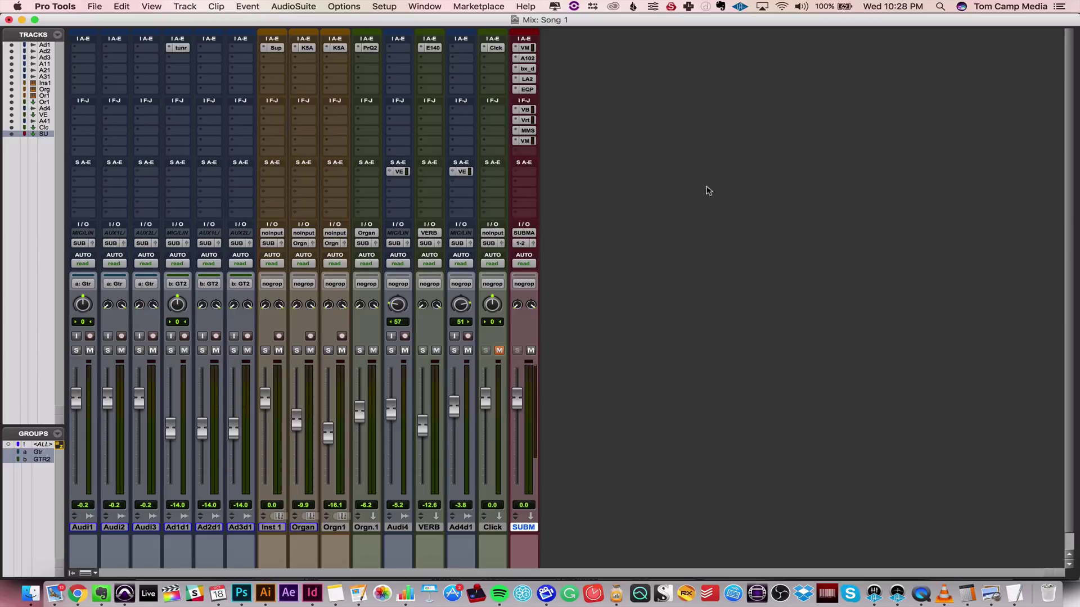
- Switch to Audio Hijack's session routing Apollo Thunderbolt input to Sound Siphon Out
{"action": "left_click", "coordinate": [617, 595]}
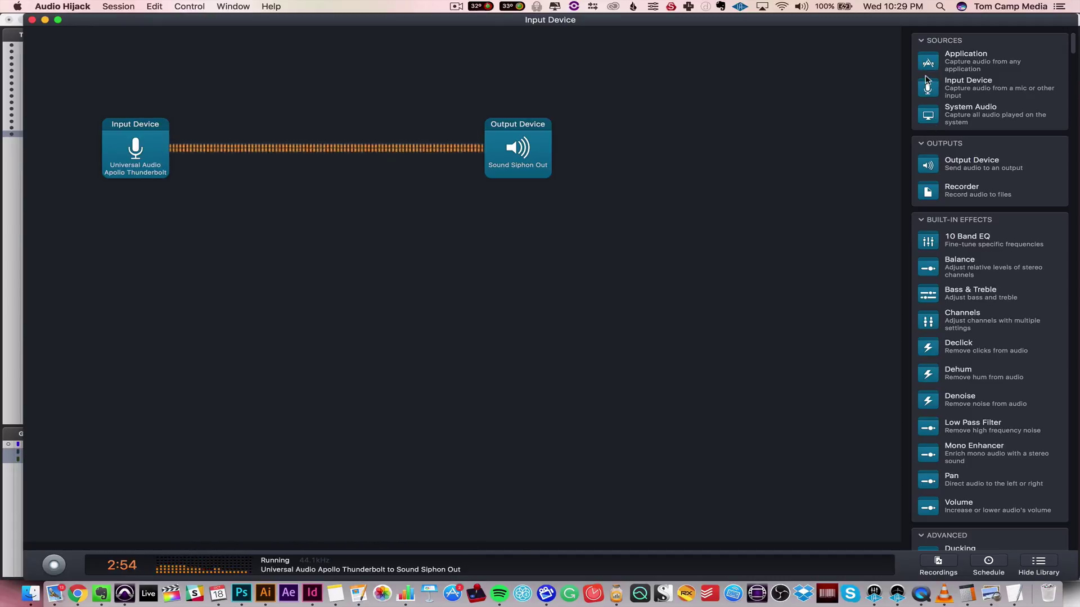
- Add an Application source set to Pro Tools below the existing chain
{"action": "left_click_drag", "start_coordinate": [928, 63], "coordinate": [145, 382]}
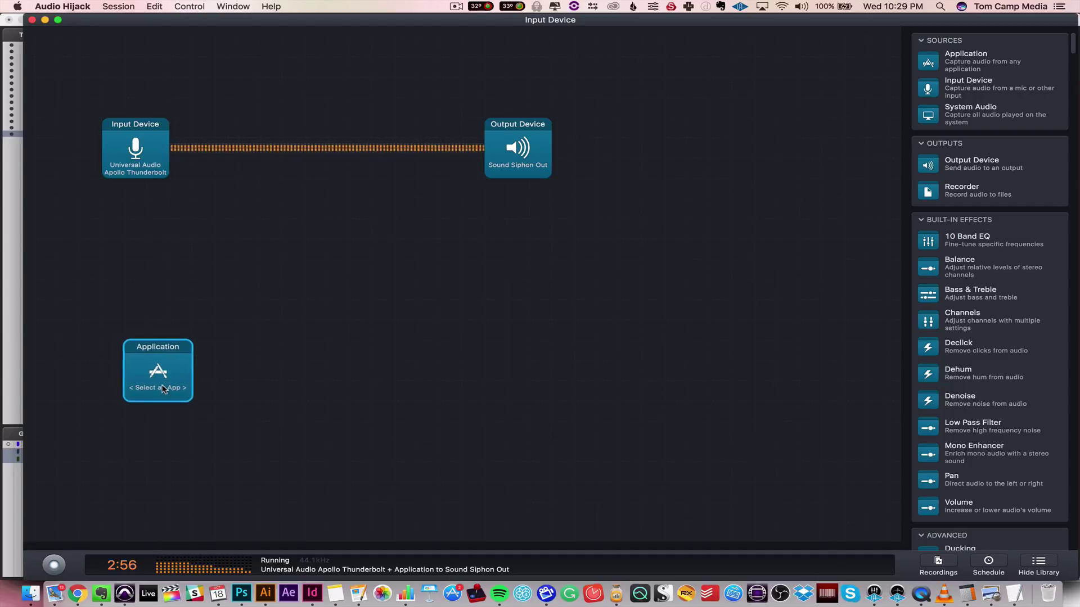
{"action": "left_click", "coordinate": [176, 466]}
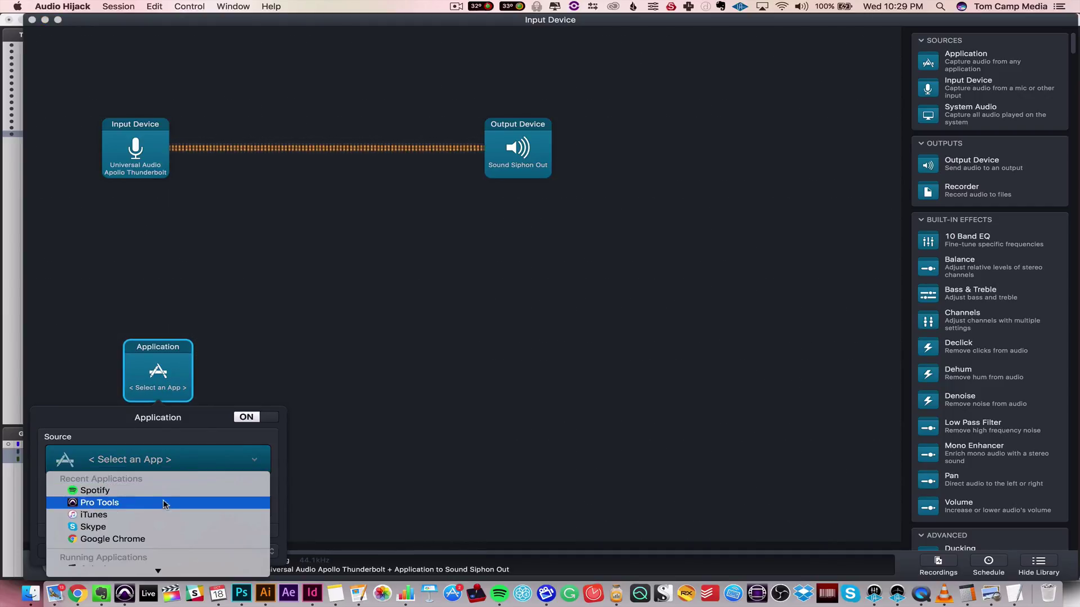
{"action": "left_click", "coordinate": [149, 505]}
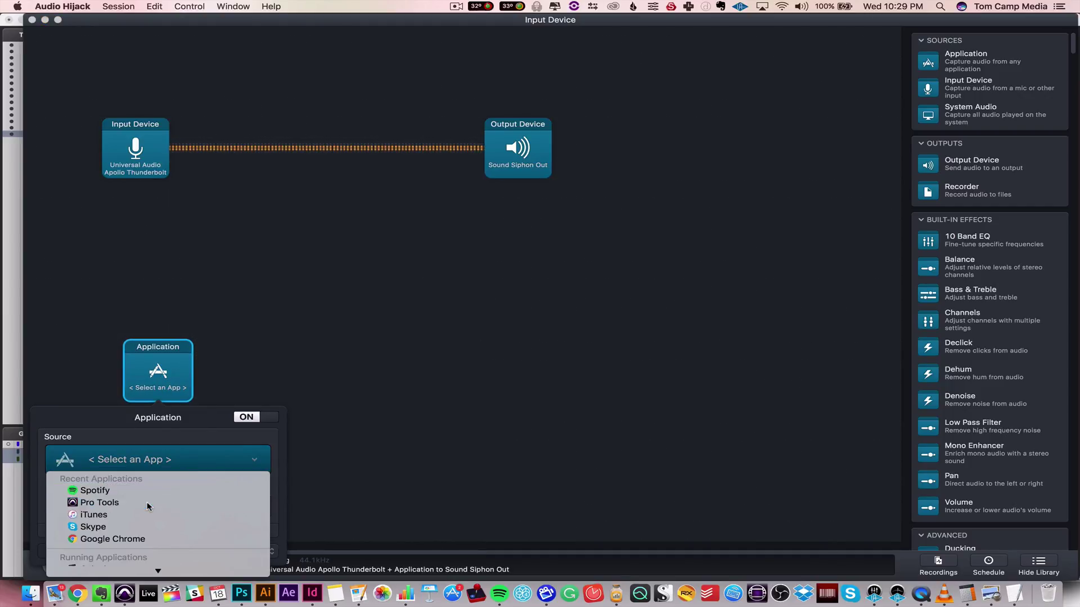
{"action": "left_click", "coordinate": [479, 389]}
{"action": "scroll", "coordinate": [1041, 401], "scroll_direction": "down", "scroll_amount": 20}
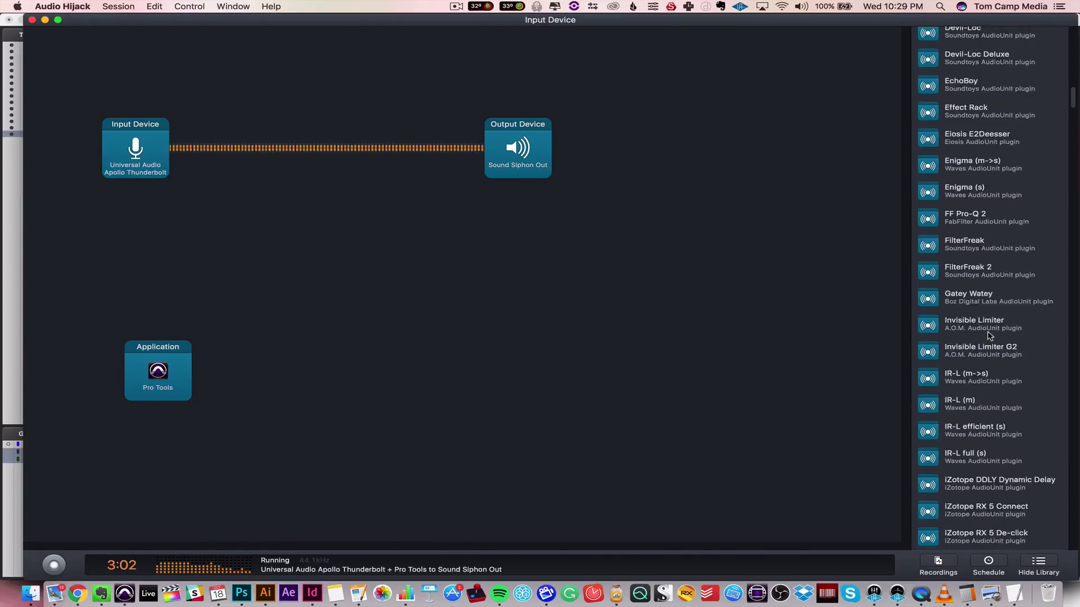
{"action": "scroll", "coordinate": [989, 336], "scroll_direction": "down", "scroll_amount": 15}
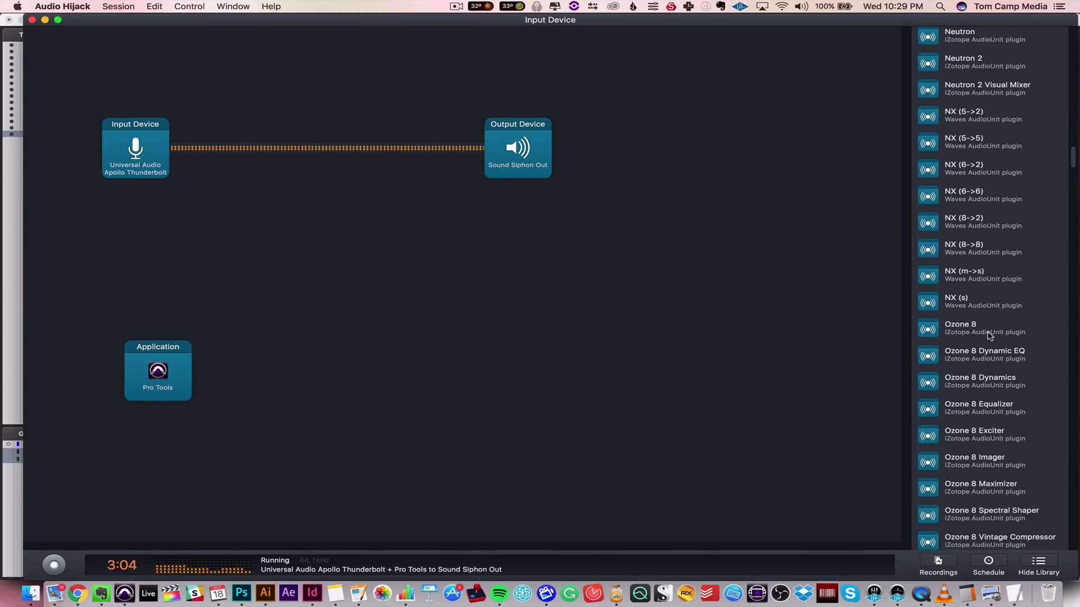
{"action": "scroll", "coordinate": [990, 336], "scroll_direction": "down", "scroll_amount": 10}
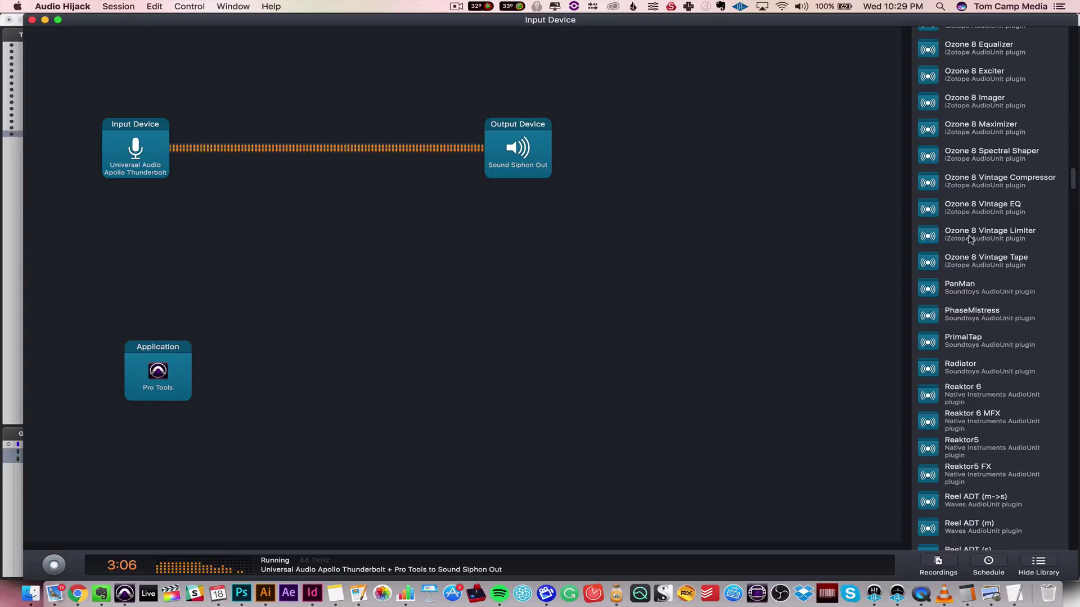
{"action": "scroll", "coordinate": [973, 307], "scroll_direction": "down", "scroll_amount": 10}
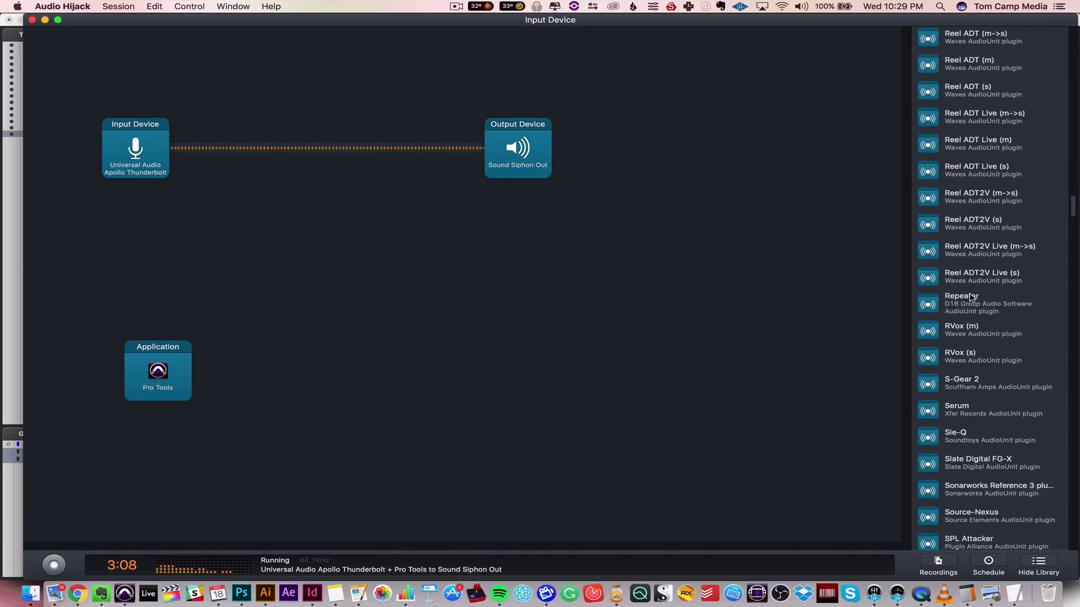
{"action": "left_click_drag", "start_coordinate": [977, 313], "coordinate": [316, 374]}
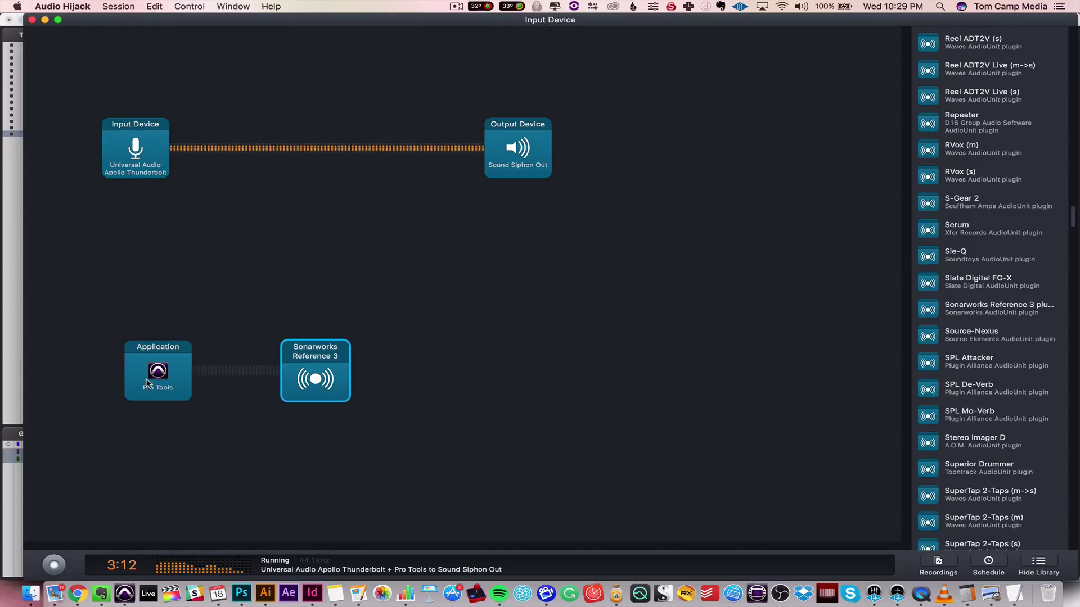
{"action": "left_click", "coordinate": [316, 378]}
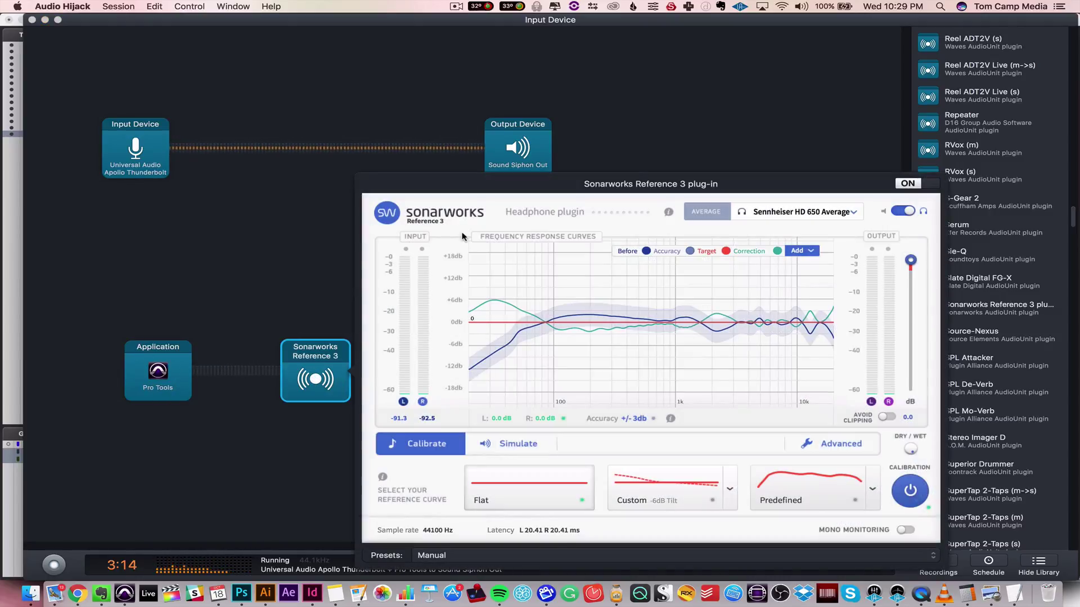
{"action": "left_click", "coordinate": [875, 142]}
{"action": "scroll", "coordinate": [993, 237], "scroll_direction": "up", "scroll_amount": 15}
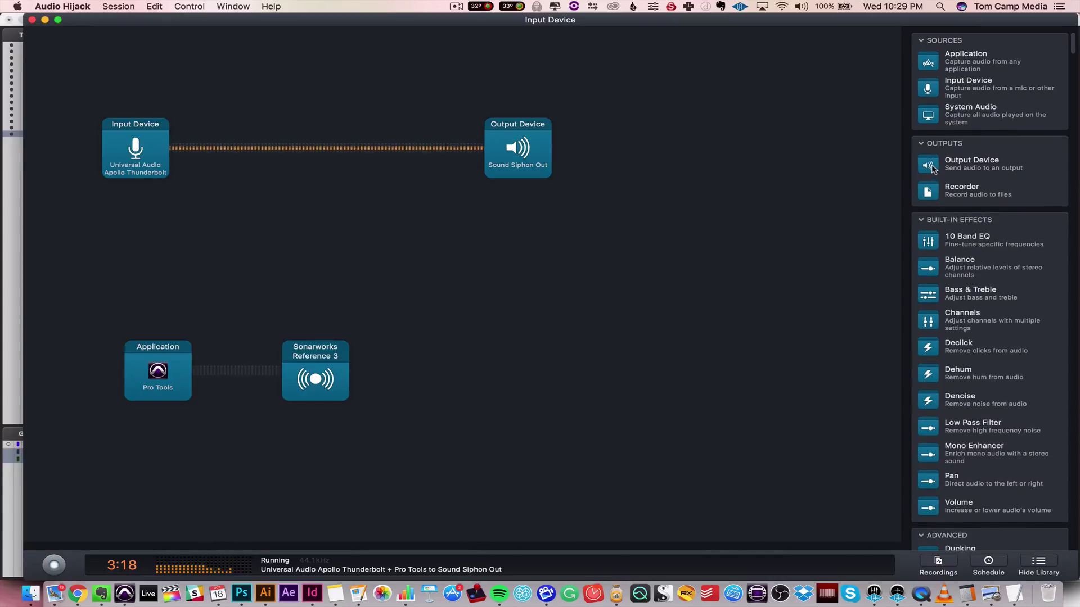
- Add an Internal Speakers output after Sonarworks Reference 3, then return to the Pro Tools mixer
{"action": "left_click_drag", "start_coordinate": [950, 166], "coordinate": [477, 376]}
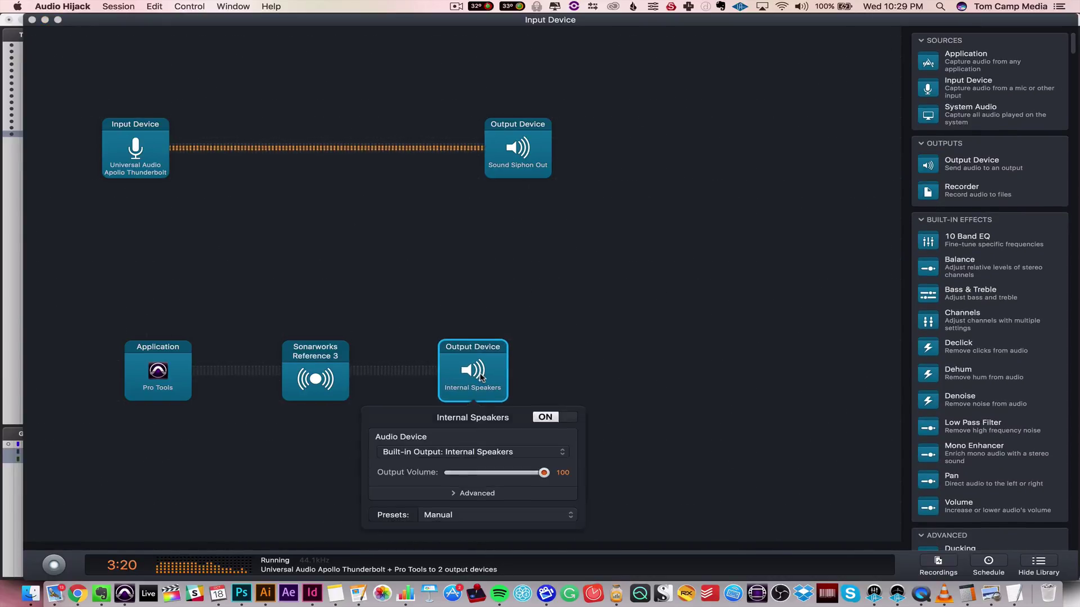
{"action": "left_click", "coordinate": [512, 453]}
{"action": "left_click", "coordinate": [706, 287]}
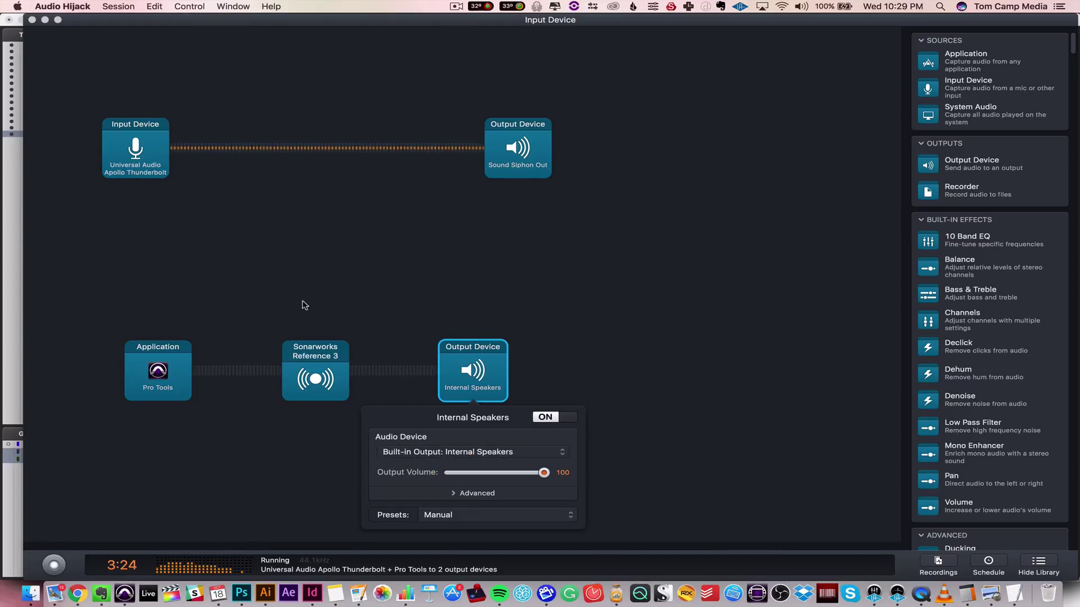
{"action": "left_click", "coordinate": [718, 371]}
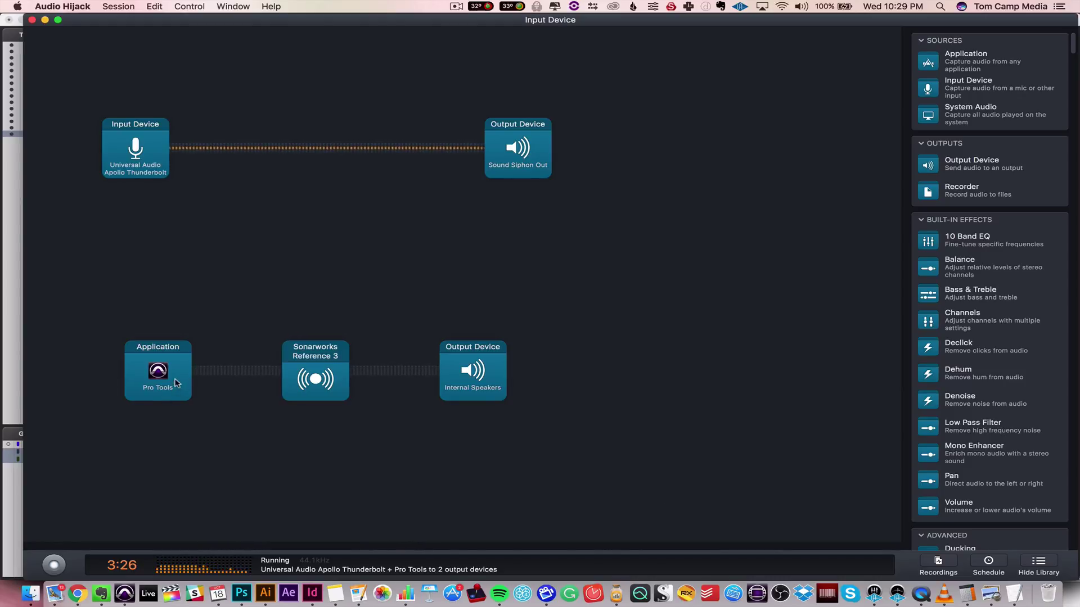
{"action": "left_click", "coordinate": [124, 592]}
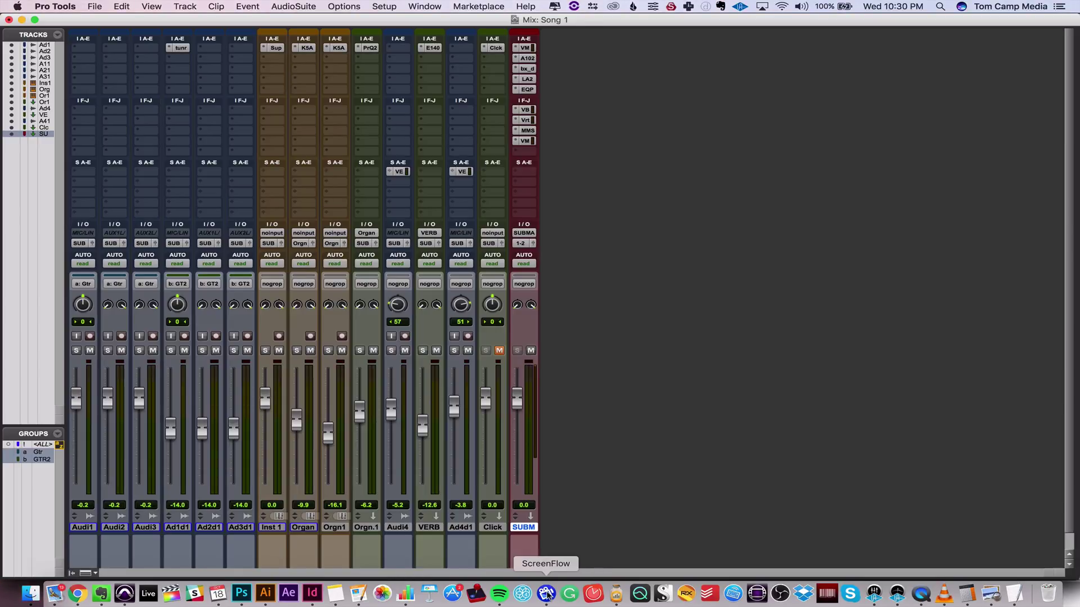
- Switch between Audio Hijack and Pro Tools, ending on the Audio Hijack session
{"action": "left_click", "coordinate": [615, 594]}
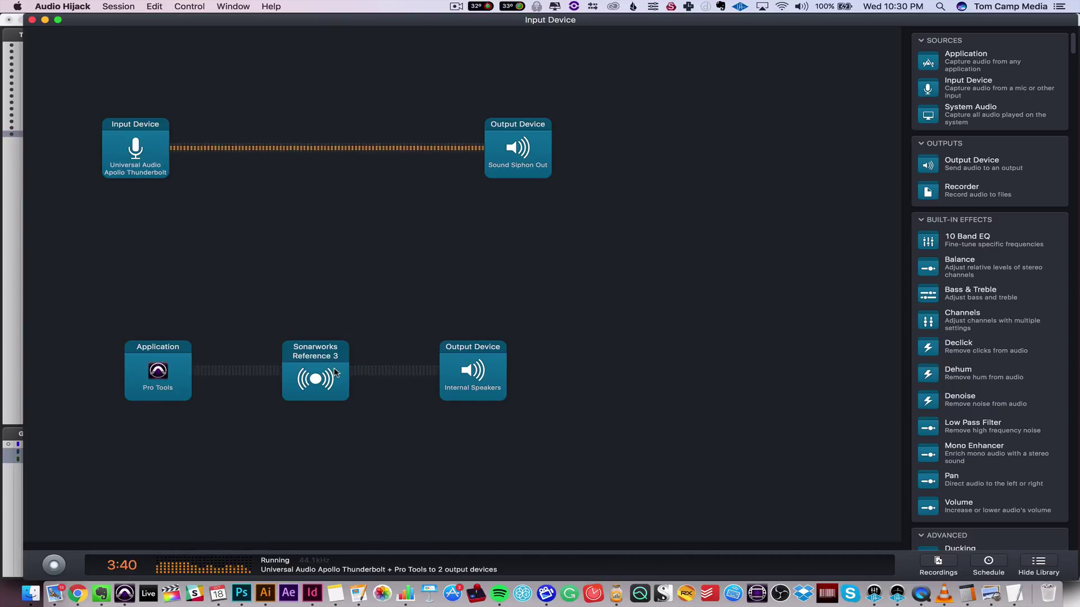
{"action": "key", "text": "super+Tab"}
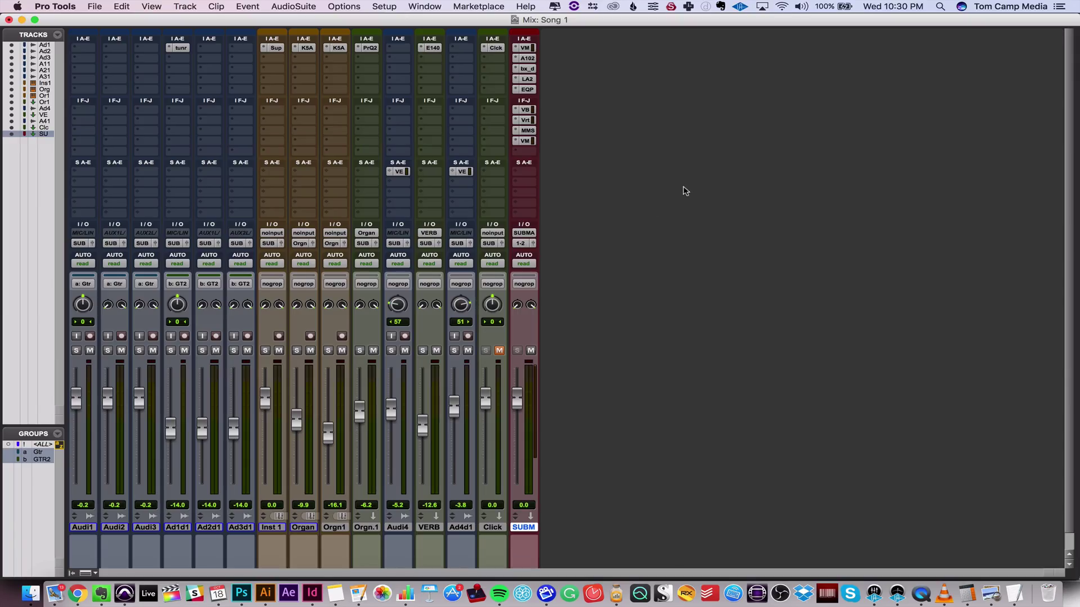
{"action": "key", "text": "super+Tab"}
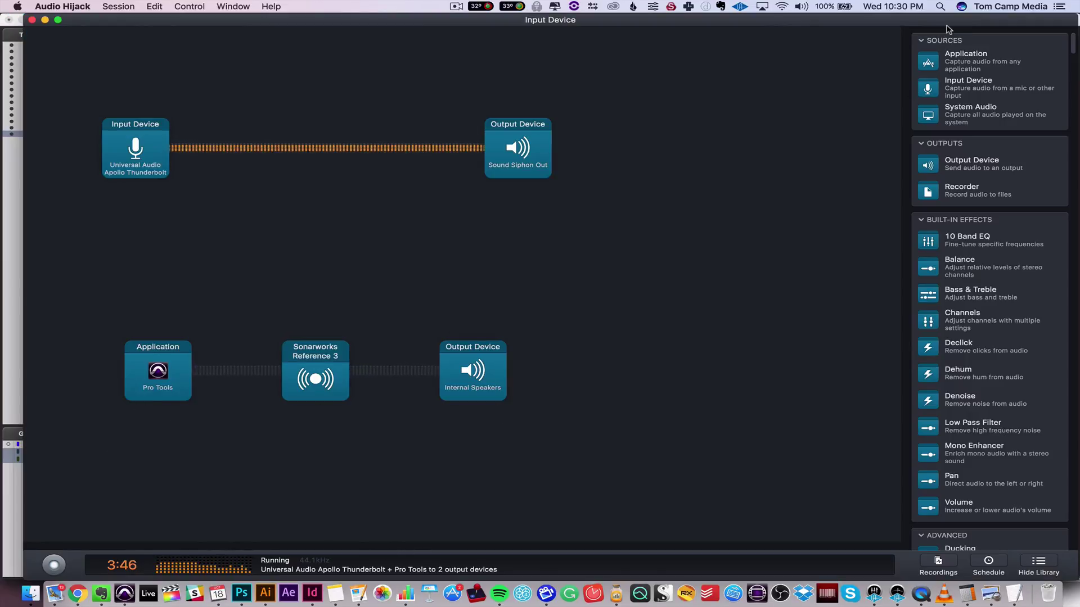
- Add a Spotify Application source feeding Sonarworks Reference 3 and open the Sonarworks window
{"action": "left_click_drag", "start_coordinate": [940, 69], "coordinate": [214, 465]}
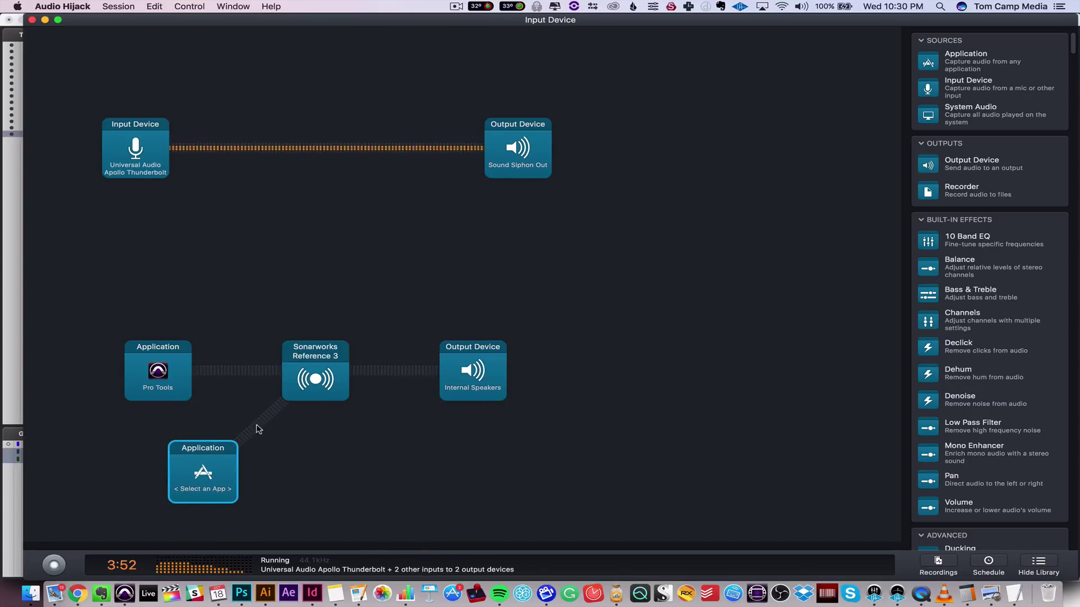
{"action": "left_click", "coordinate": [207, 490]}
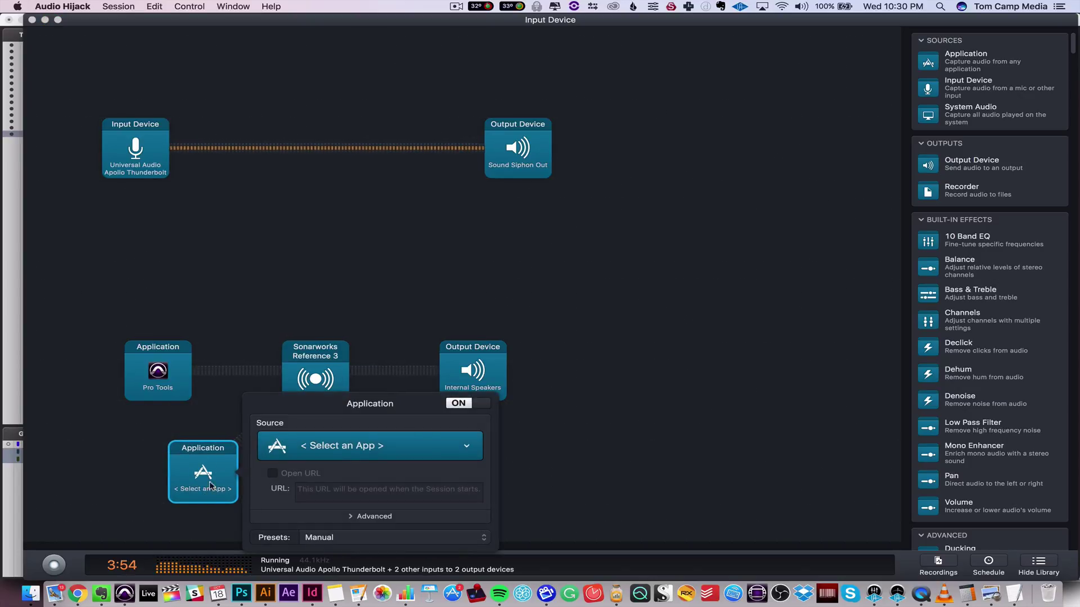
{"action": "left_click", "coordinate": [349, 446]}
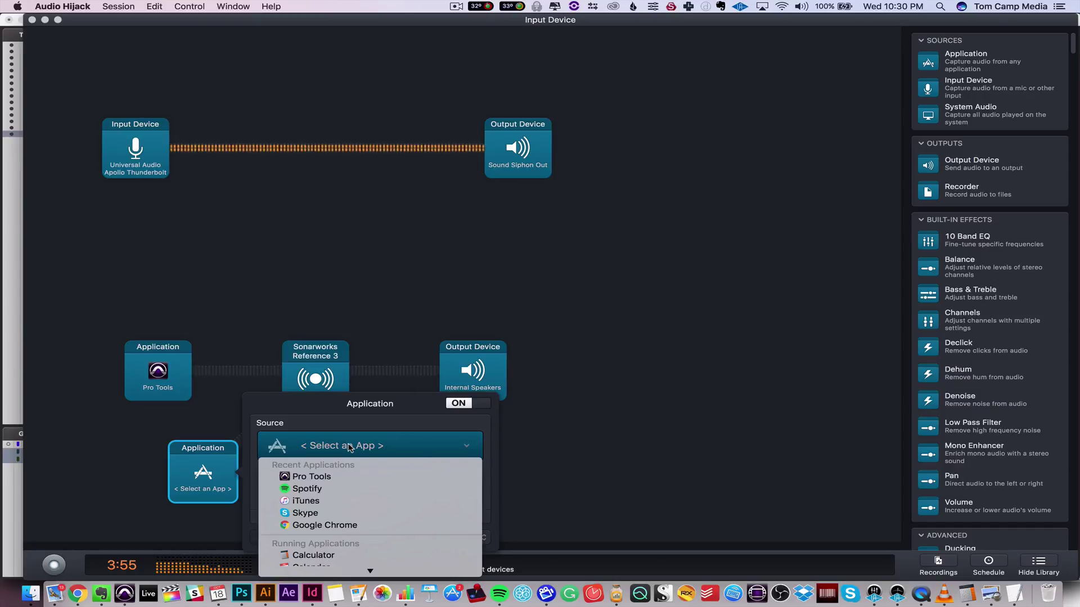
{"action": "left_click", "coordinate": [332, 488]}
{"action": "left_click", "coordinate": [675, 350]}
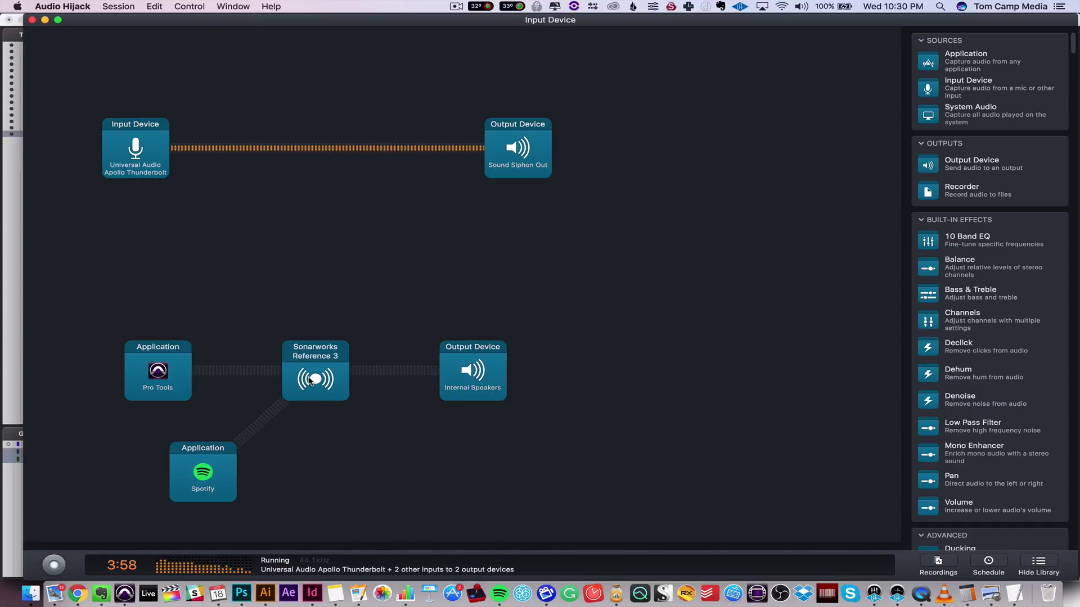
{"action": "left_click", "coordinate": [326, 394]}
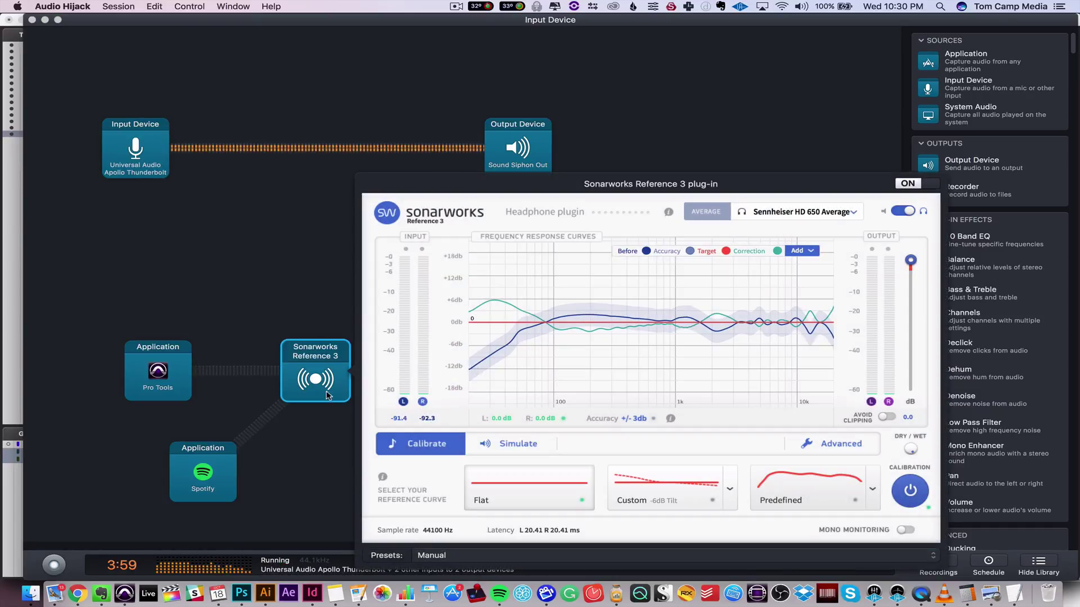
- Switch Sonarworks correction OFF and back ON, then close its window
{"action": "left_click", "coordinate": [927, 186]}
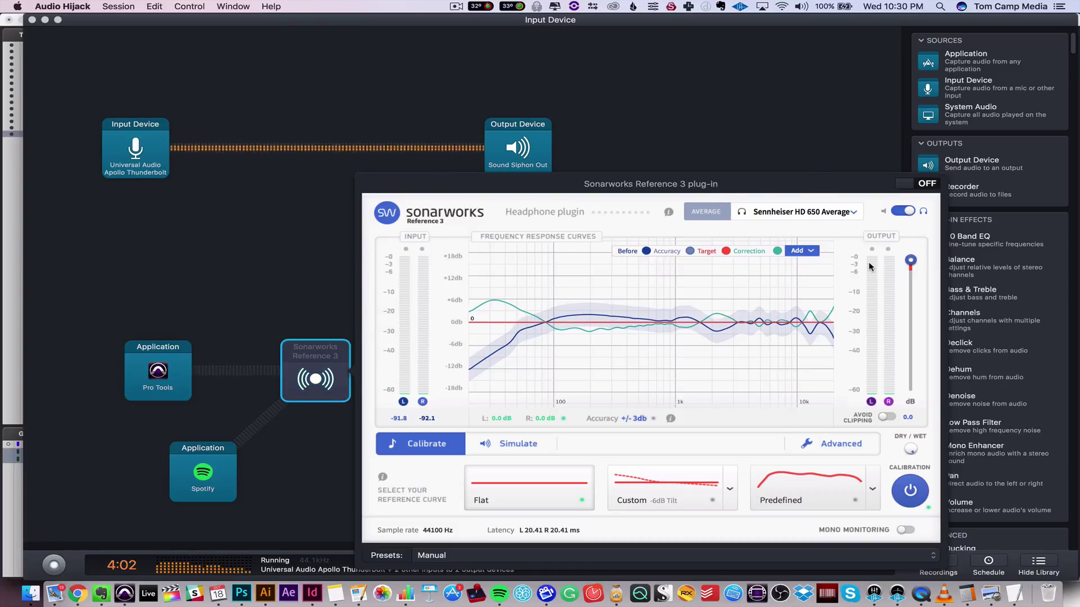
{"action": "left_click", "coordinate": [934, 185]}
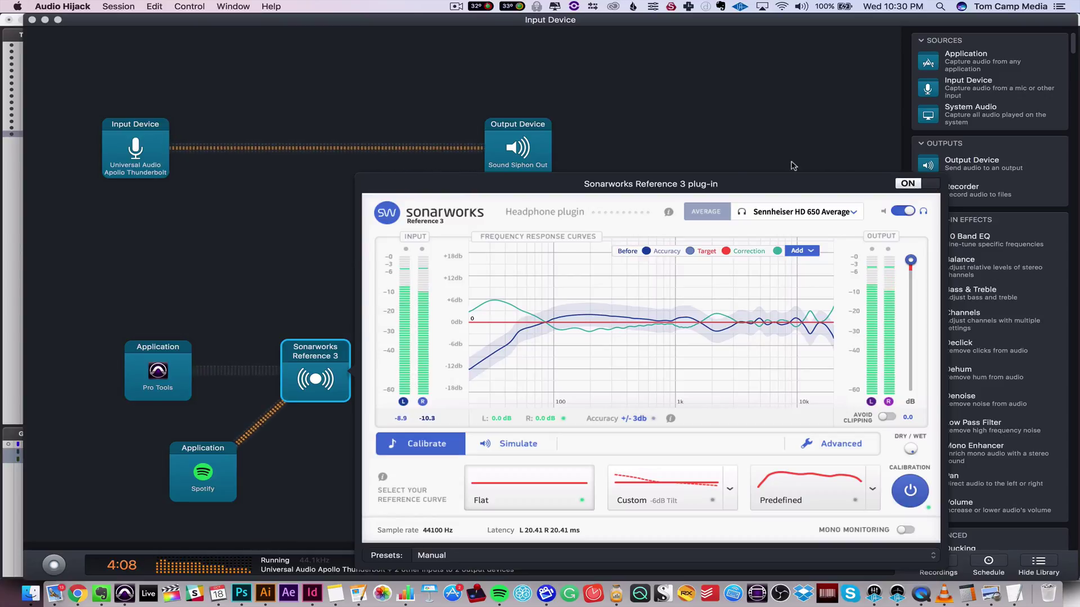
{"action": "left_click", "coordinate": [667, 171]}
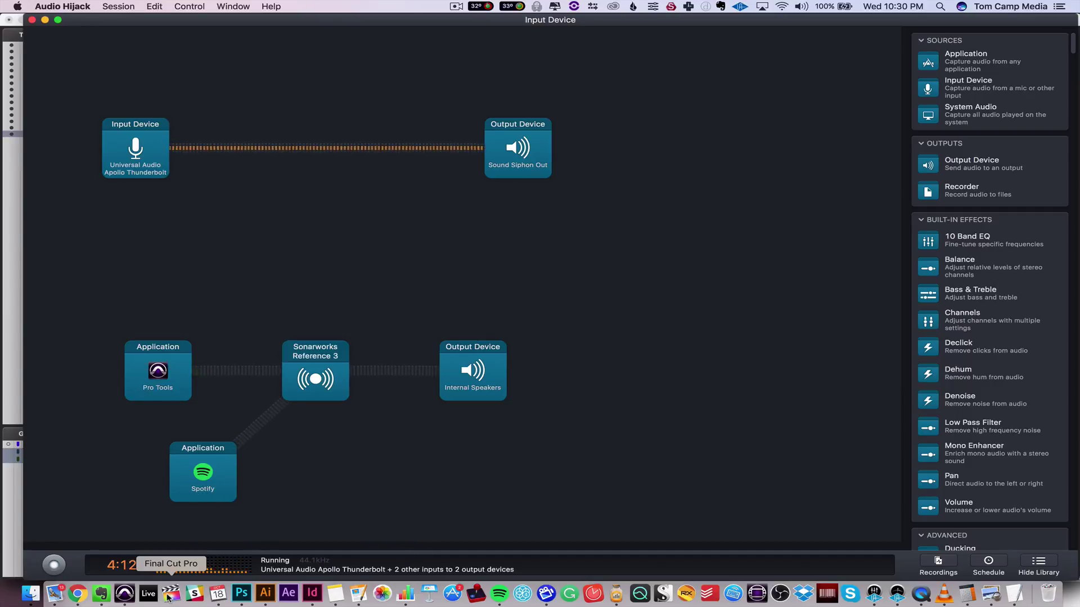
- Bring Pro Tools forward and start, stop, then restart Song 1 playback
{"action": "left_click", "coordinate": [124, 594]}
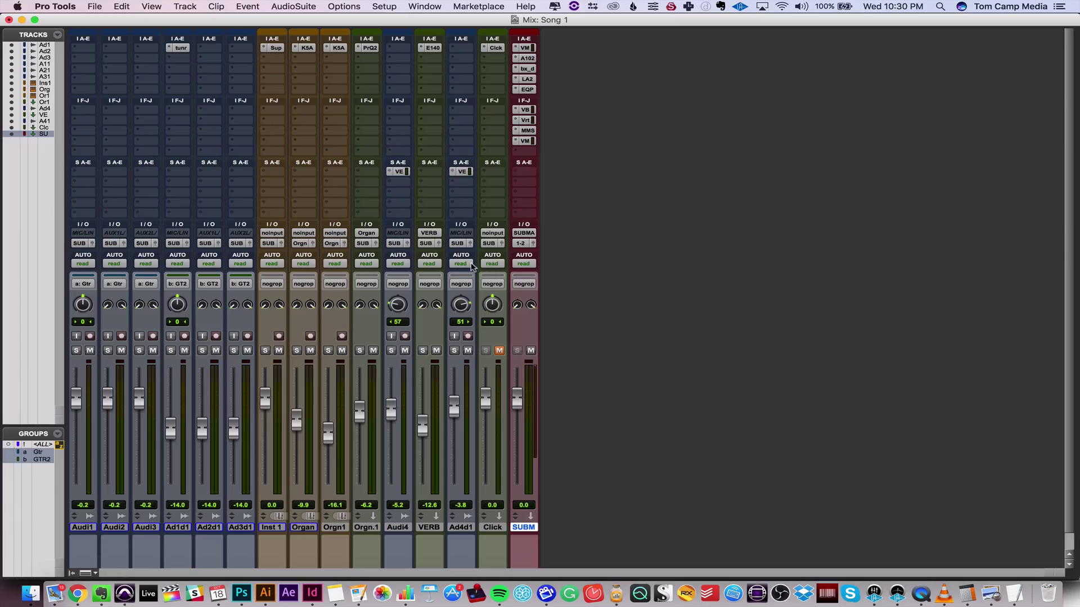
{"action": "key", "text": "space"}
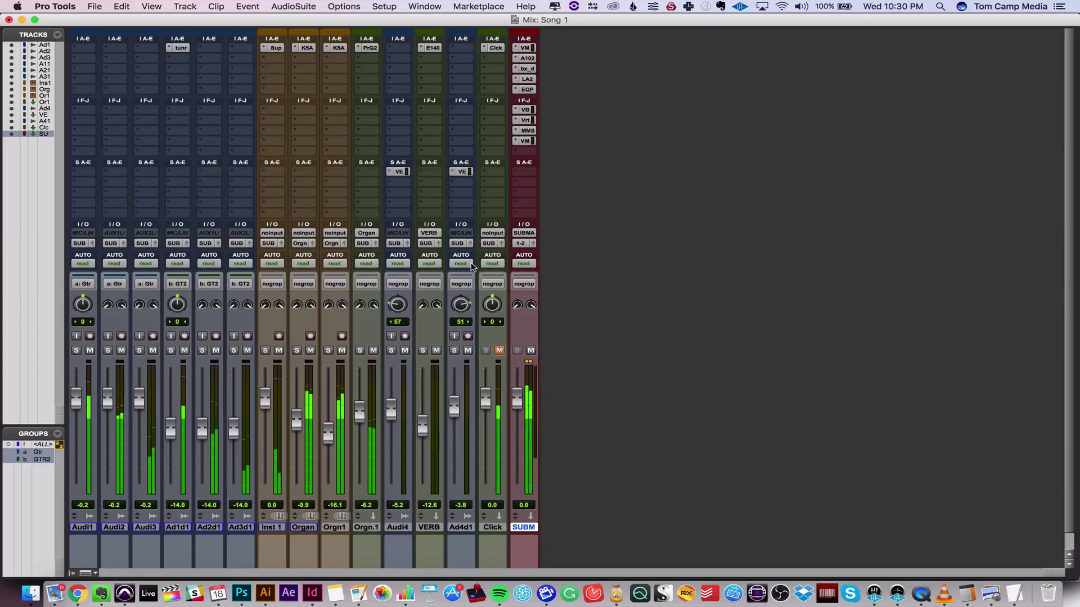
{"action": "key", "text": "space"}
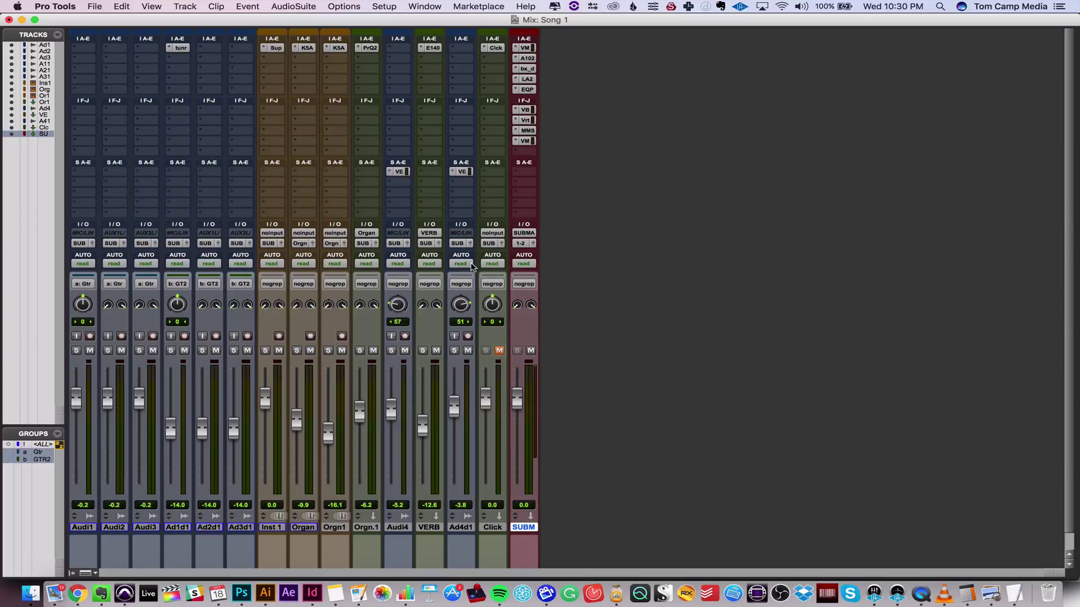
{"action": "key", "text": "space"}
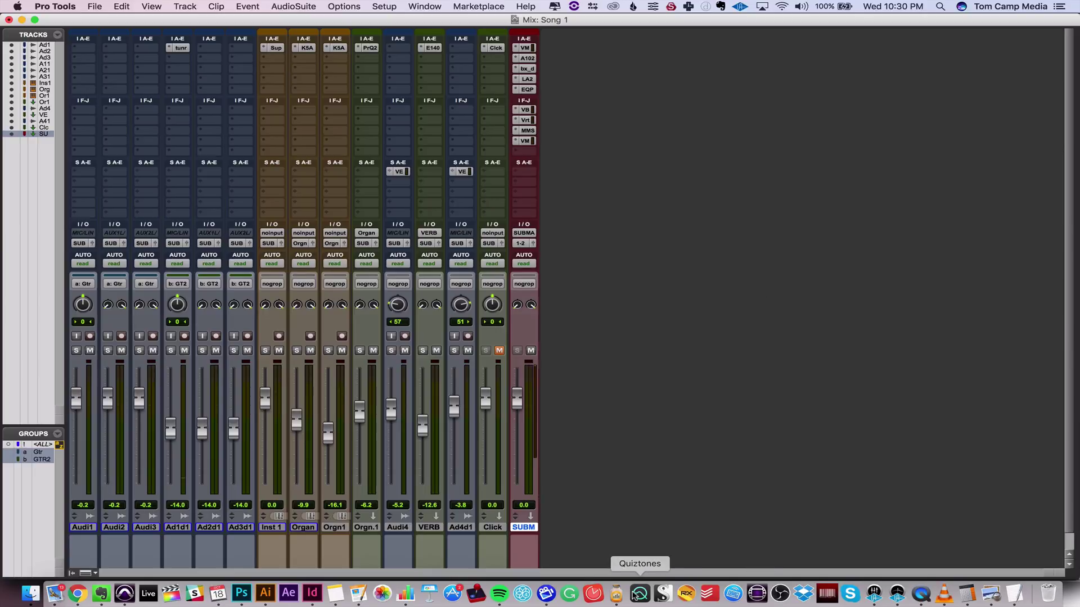
- Bring Audio Hijack forward and scroll its plug-in library to locate FF Pro-Q 2
{"action": "left_click", "coordinate": [616, 594]}
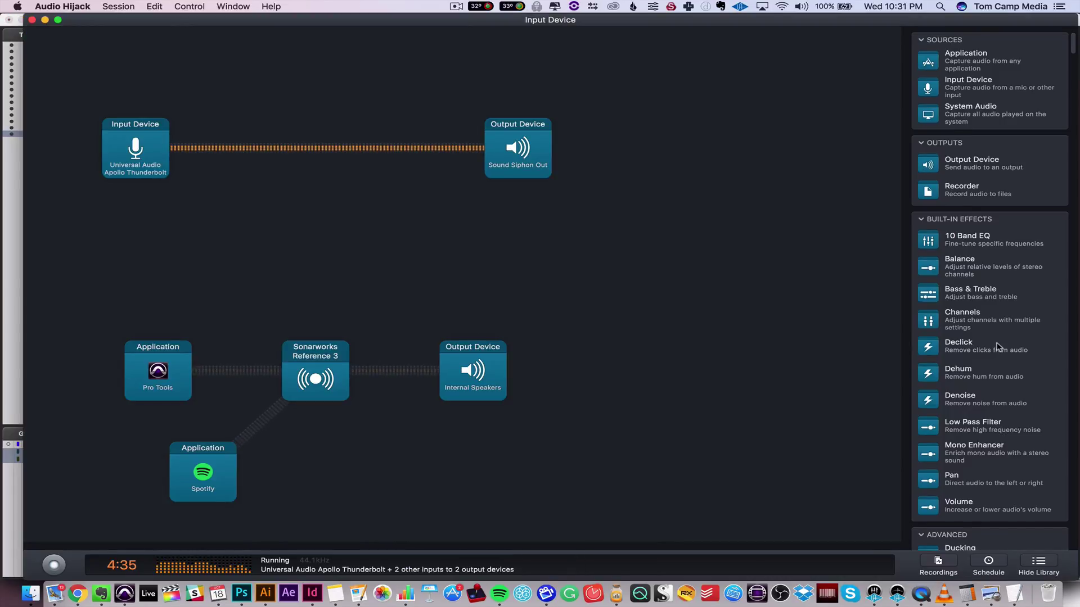
{"action": "scroll", "coordinate": [998, 337], "scroll_direction": "down", "scroll_amount": 15}
{"action": "scroll", "coordinate": [1001, 281], "scroll_direction": "down", "scroll_amount": 20}
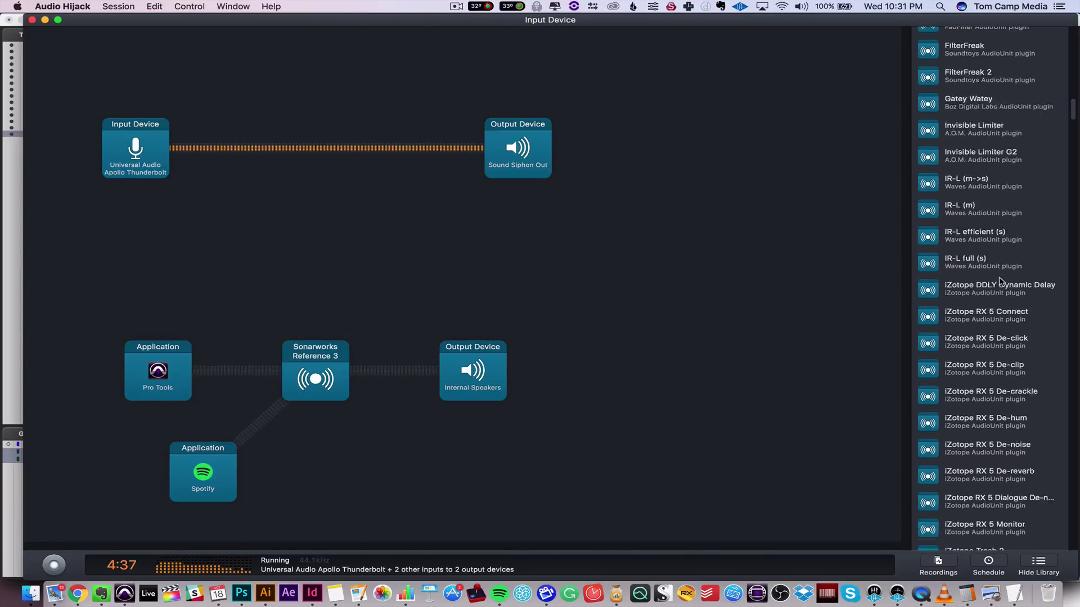
{"action": "scroll", "coordinate": [1001, 257], "scroll_direction": "up", "scroll_amount": 20}
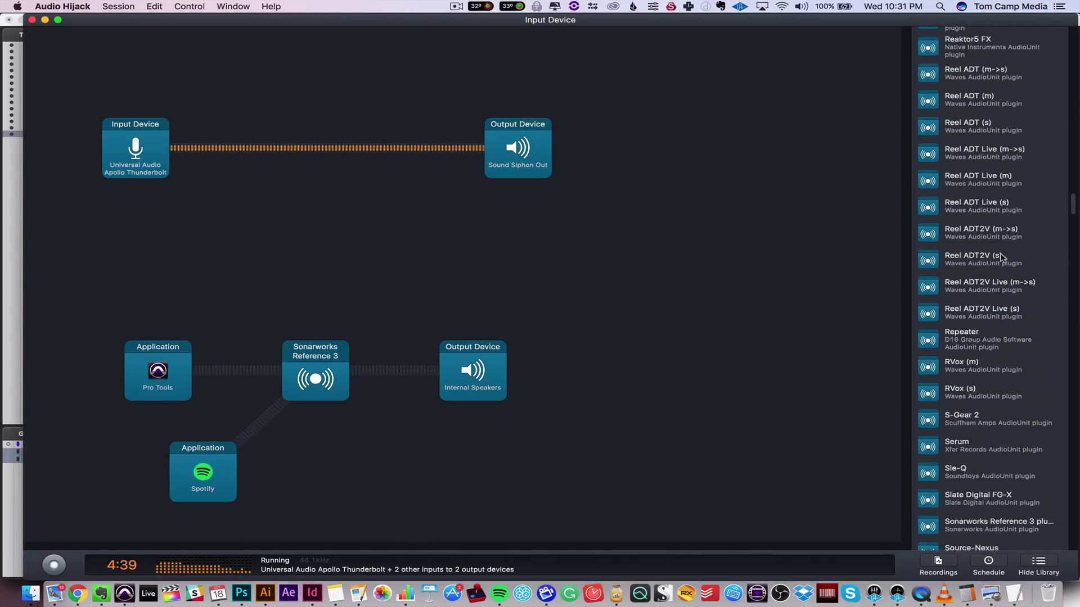
{"action": "scroll", "coordinate": [1001, 259], "scroll_direction": "up", "scroll_amount": 15}
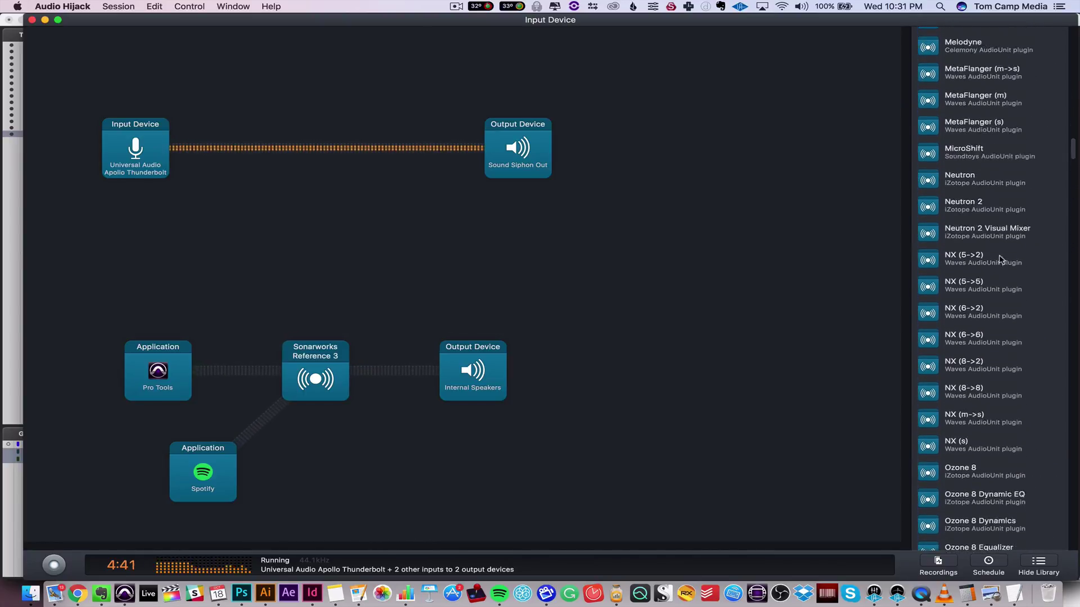
{"action": "scroll", "coordinate": [998, 259], "scroll_direction": "up", "scroll_amount": 4}
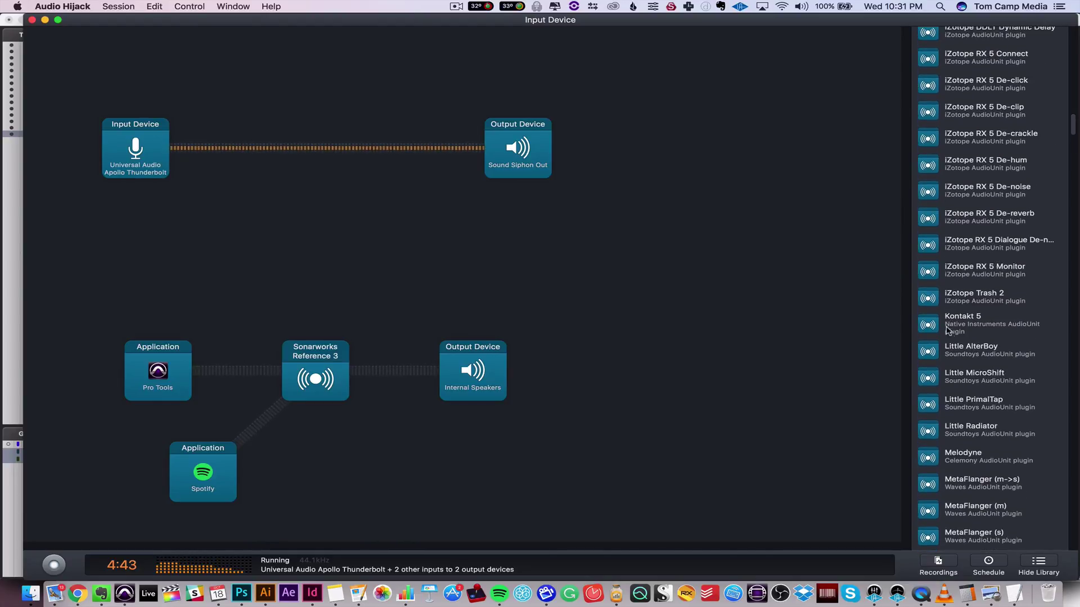
{"action": "scroll", "coordinate": [987, 224], "scroll_direction": "up", "scroll_amount": 19}
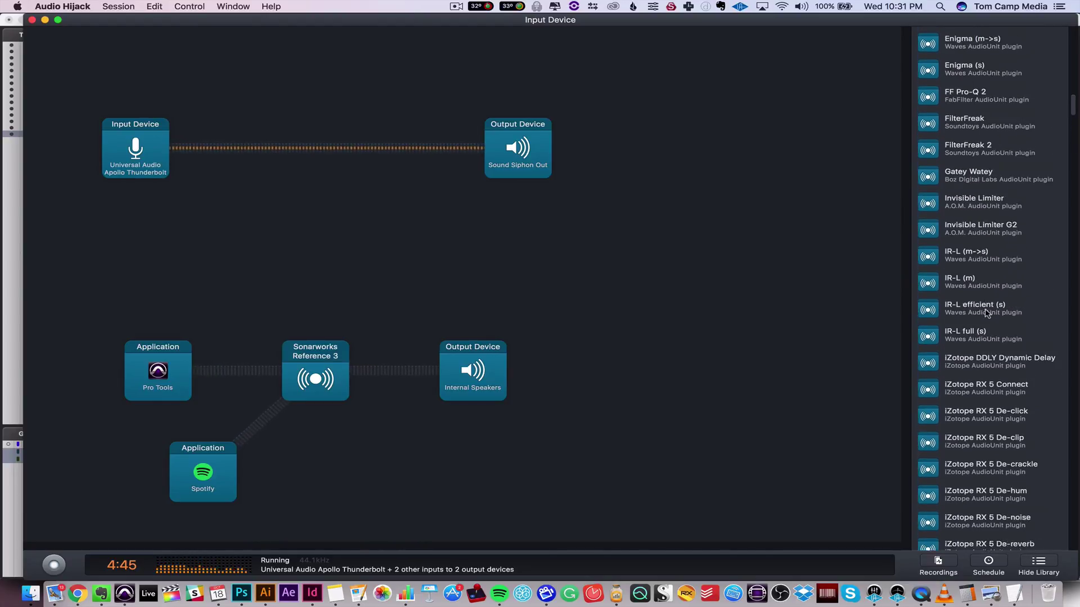
- Insert FF Pro-Q 2 after Sonarworks Reference 3 and add a low-cut band near 116 Hz
{"action": "left_click_drag", "start_coordinate": [950, 275], "coordinate": [410, 374]}
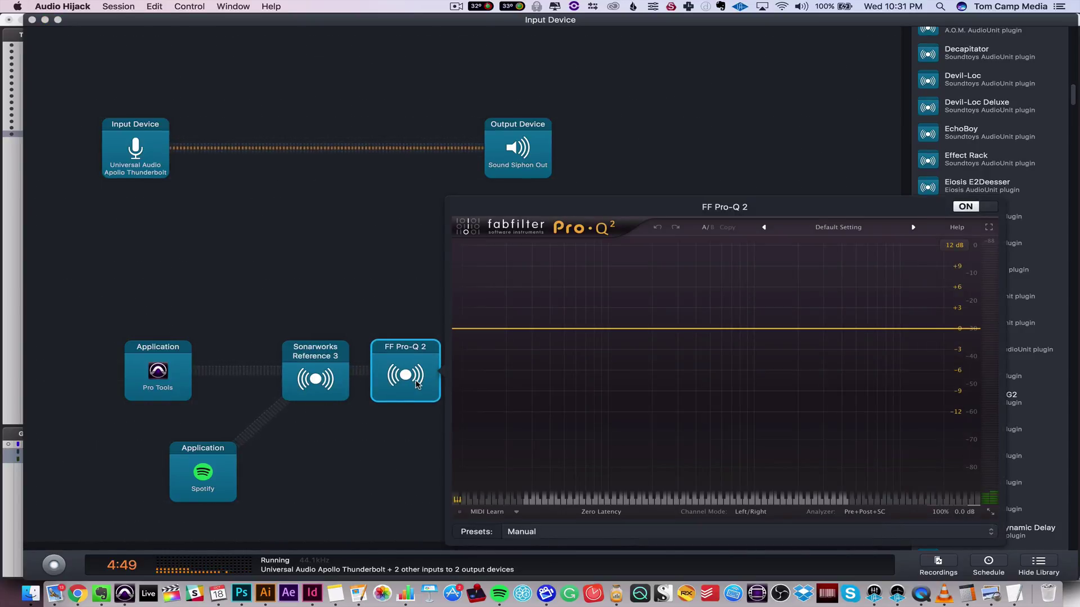
{"action": "left_click_drag", "start_coordinate": [582, 329], "coordinate": [573, 309]}
{"action": "left_click", "coordinate": [495, 456]}
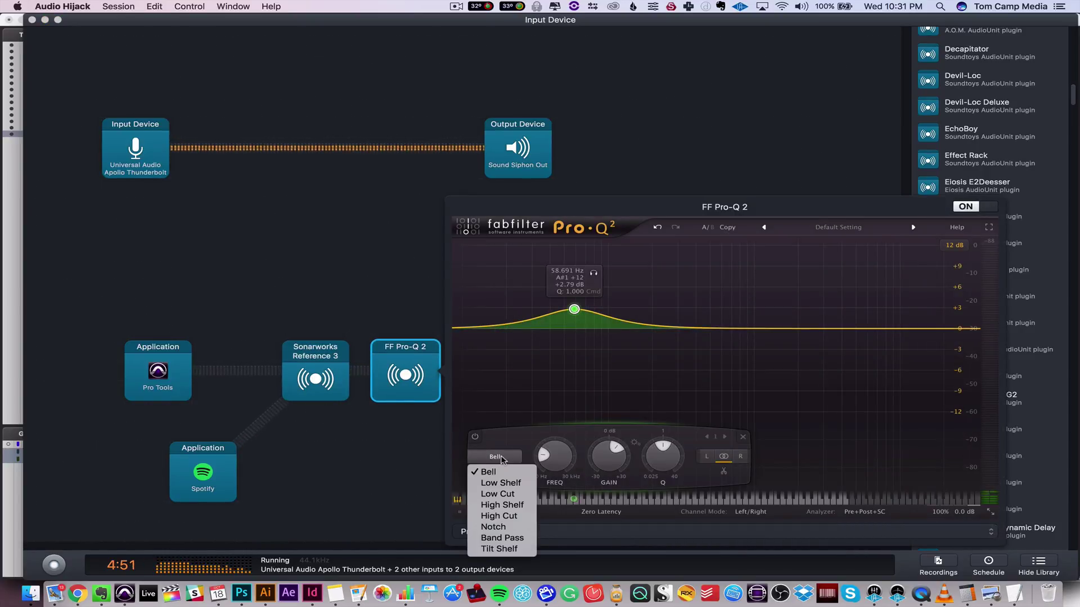
{"action": "left_click", "coordinate": [504, 494]}
{"action": "left_click_drag", "start_coordinate": [574, 331], "coordinate": [620, 332]}
- Turn that band into a high cut and move it up to about 6.2 kHz
{"action": "left_click", "coordinate": [506, 457]}
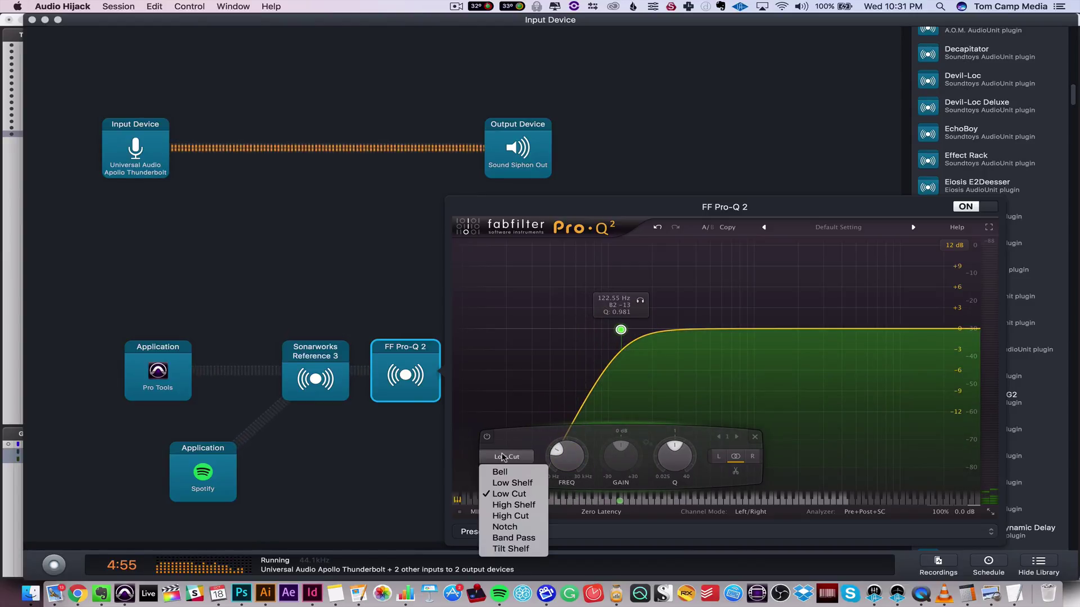
{"action": "left_click", "coordinate": [510, 515]}
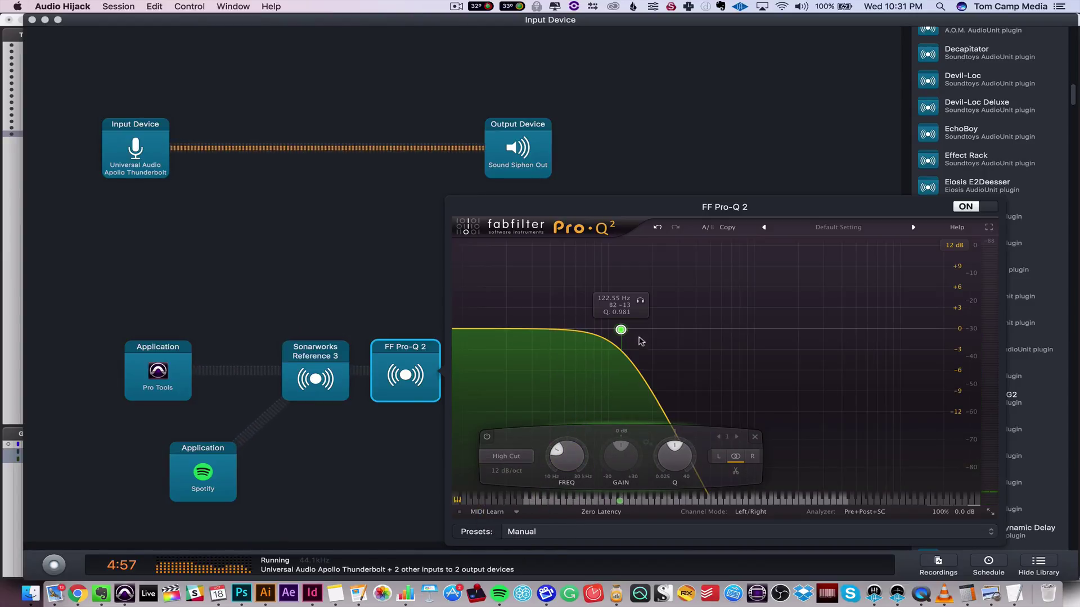
{"action": "left_click_drag", "start_coordinate": [620, 329], "coordinate": [645, 328]}
{"action": "left_click_drag", "start_coordinate": [722, 331], "coordinate": [870, 330]}
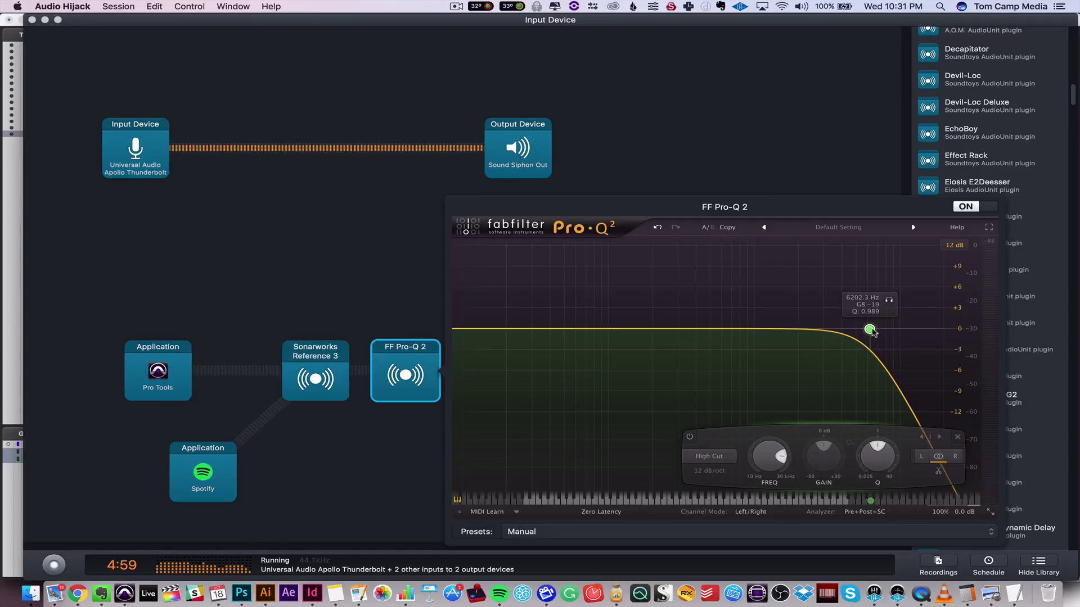
- Add a 24 dB/oct low cut at about 72 Hz, raise the high cut to 8.6 kHz, then return to Pro Tools
{"action": "left_click", "coordinate": [571, 327]}
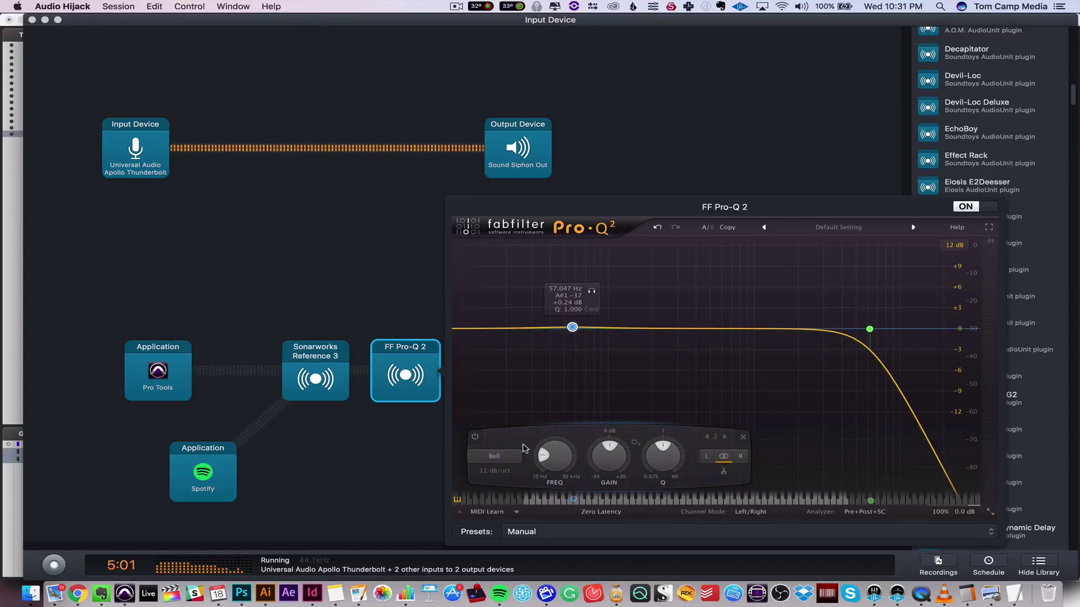
{"action": "left_click", "coordinate": [494, 457]}
{"action": "left_click", "coordinate": [497, 494]}
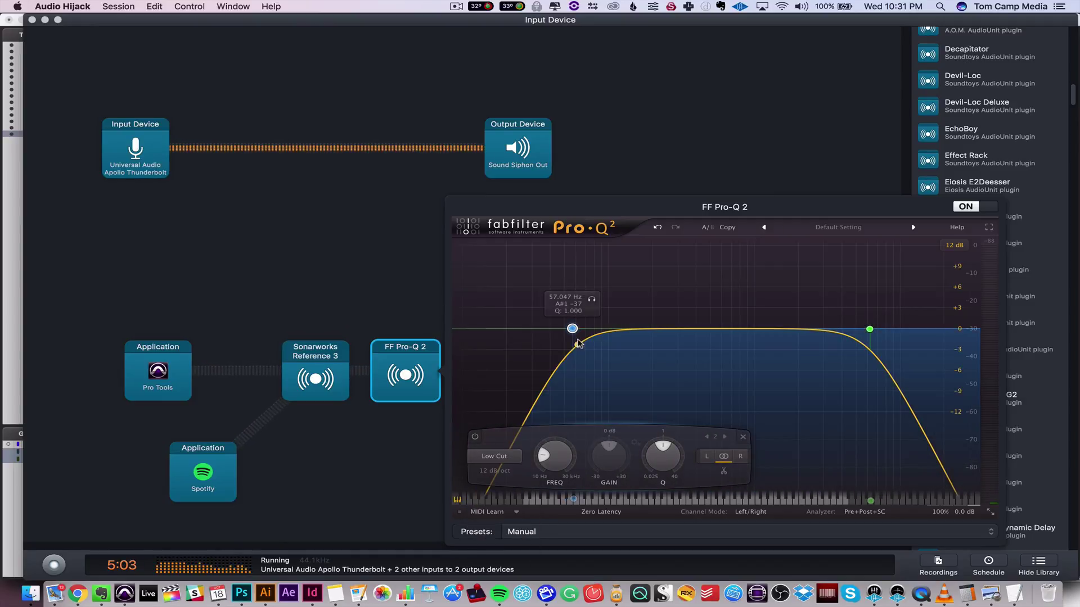
{"action": "left_click_drag", "start_coordinate": [483, 474], "coordinate": [484, 464]}
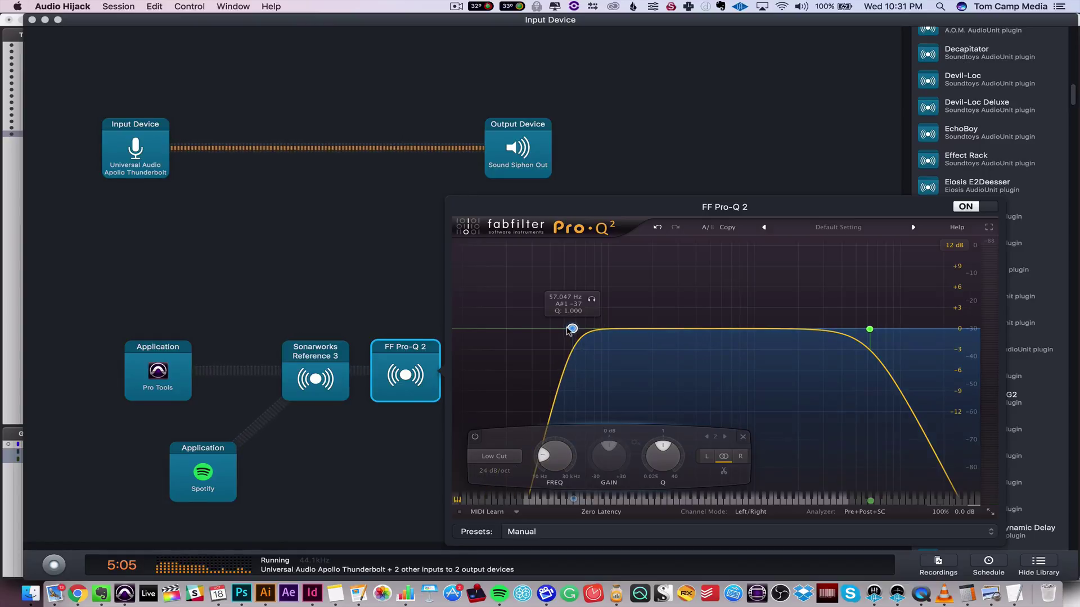
{"action": "left_click_drag", "start_coordinate": [572, 328], "coordinate": [613, 332]}
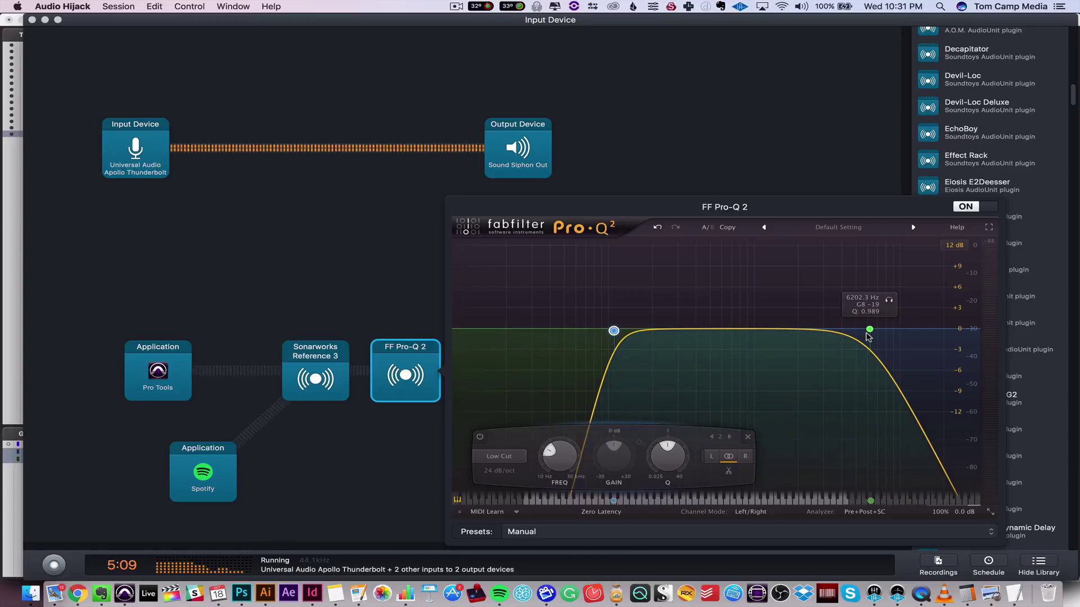
{"action": "left_click_drag", "start_coordinate": [870, 331], "coordinate": [890, 327]}
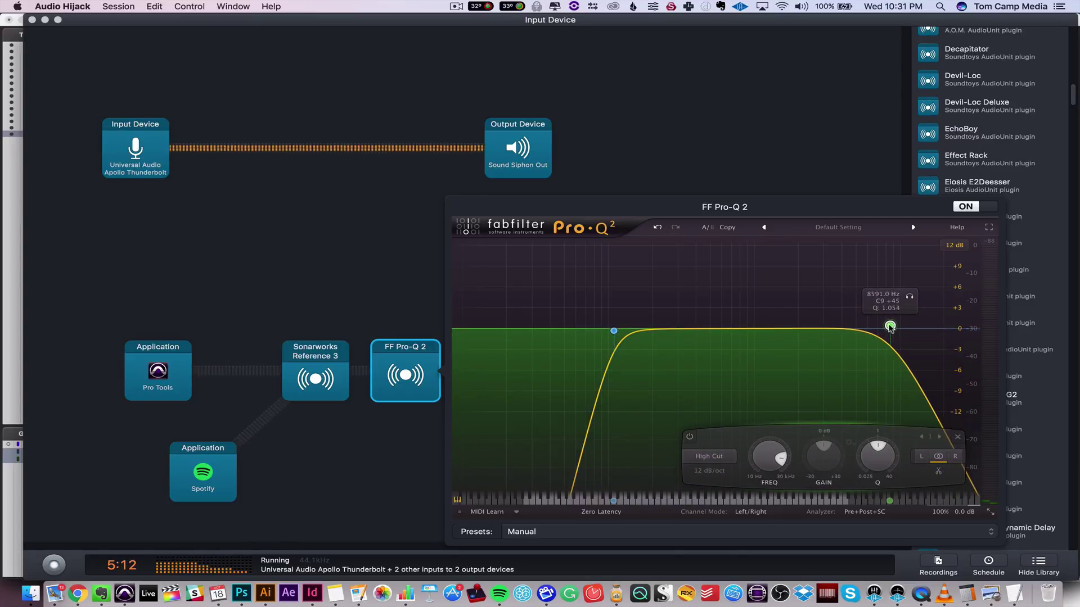
{"action": "left_click", "coordinate": [125, 593]}
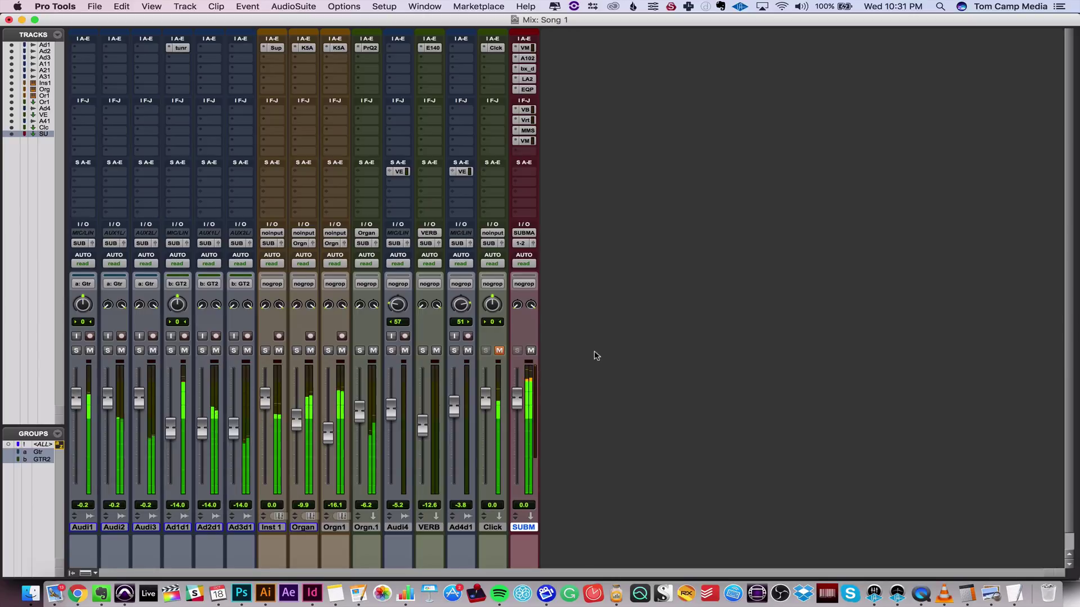
- Close the Pro-Q 2 window and switch between Audio Hijack and Pro Tools
{"action": "key", "text": "super+Tab"}
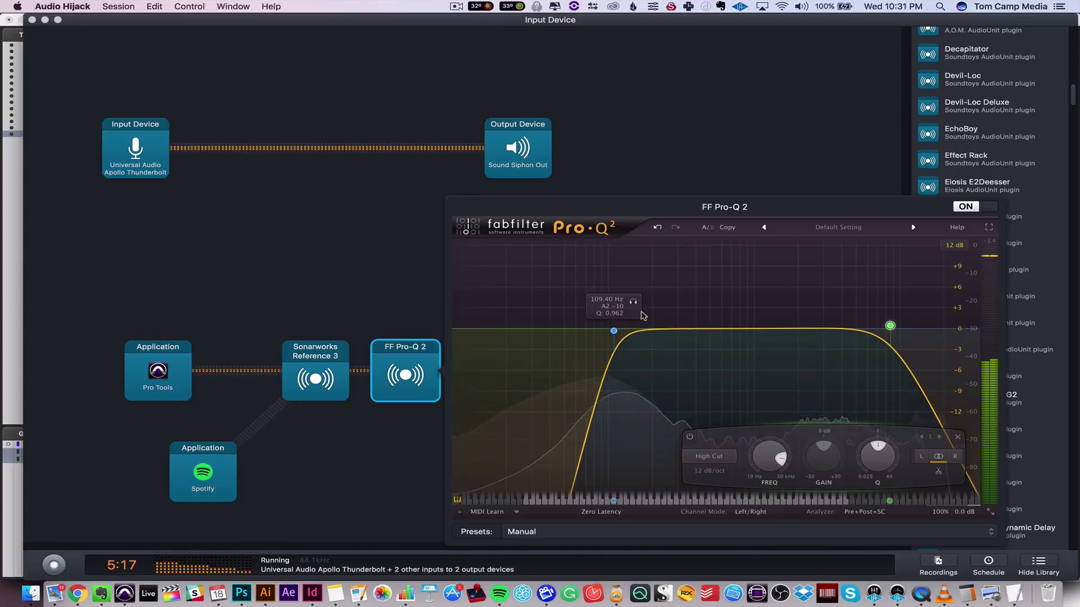
{"action": "key", "text": "super+w"}
{"action": "key", "text": "super+Tab"}
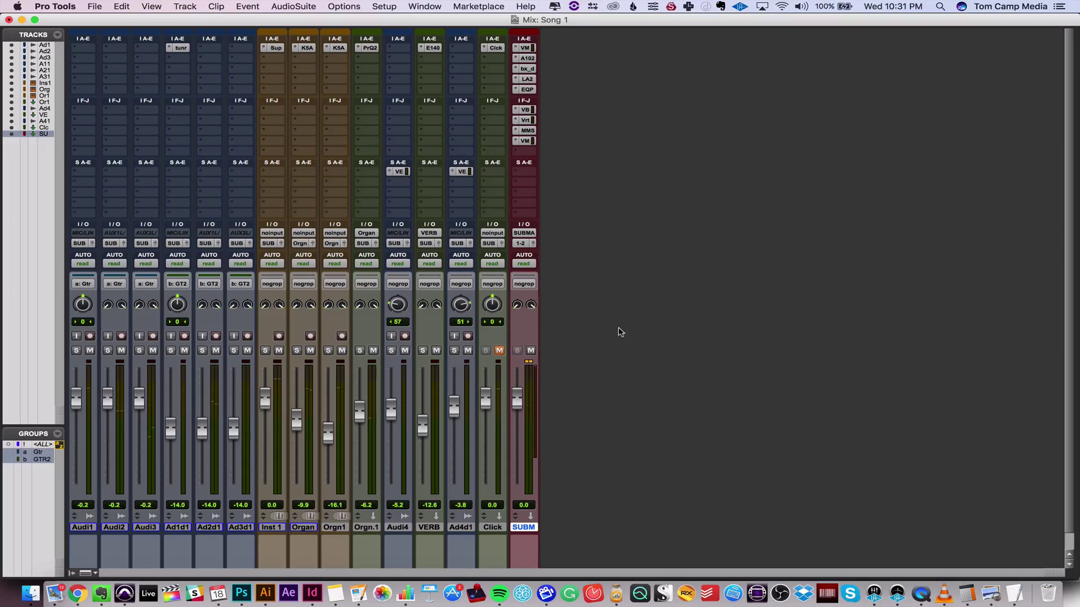
{"action": "key", "text": "super+Tab"}
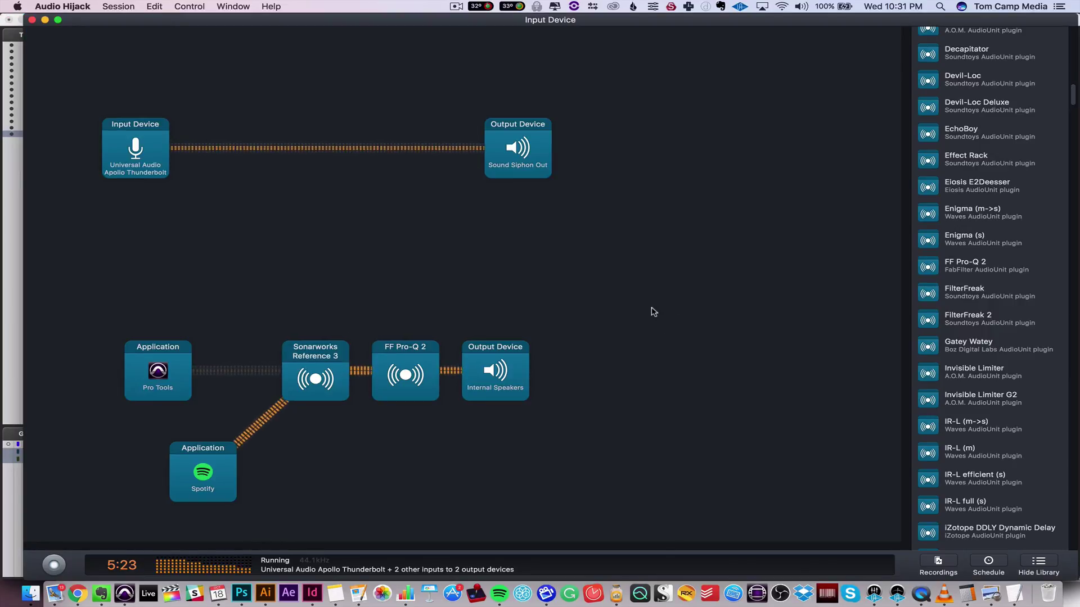
- Reopen FF Pro-Q 2, drag the low cut to about 1203 Hz, and close the window
{"action": "left_click", "coordinate": [412, 372]}
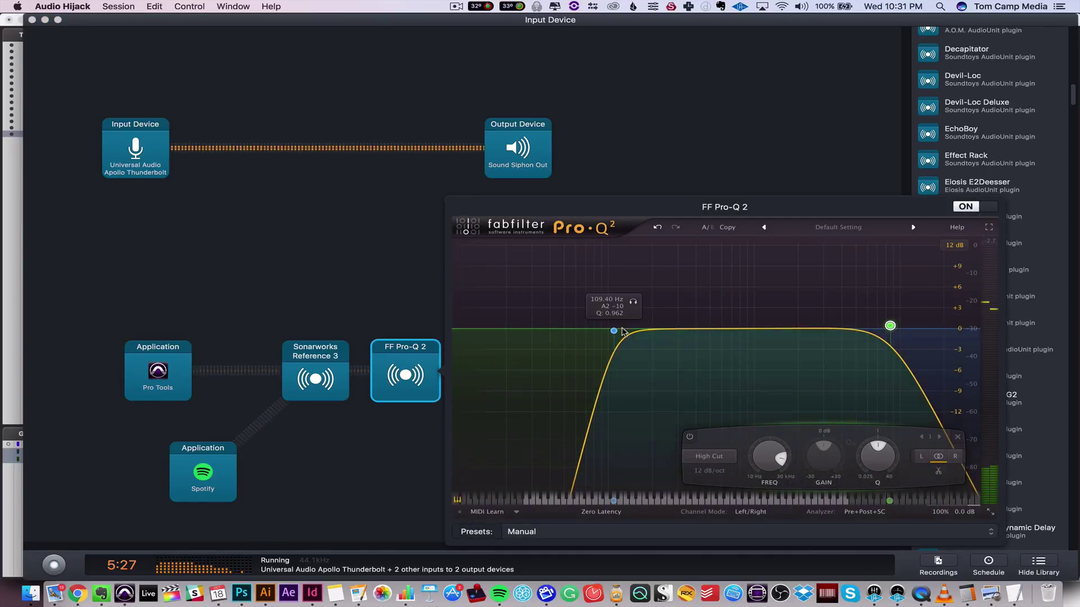
{"action": "left_click_drag", "start_coordinate": [614, 332], "coordinate": [765, 335]}
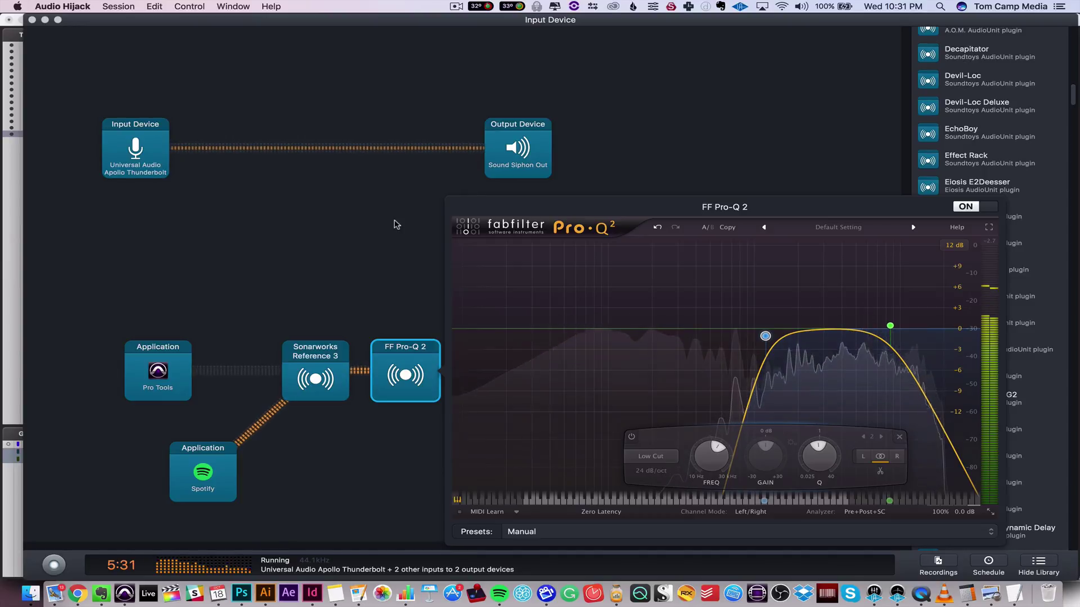
{"action": "key", "text": "super+w"}
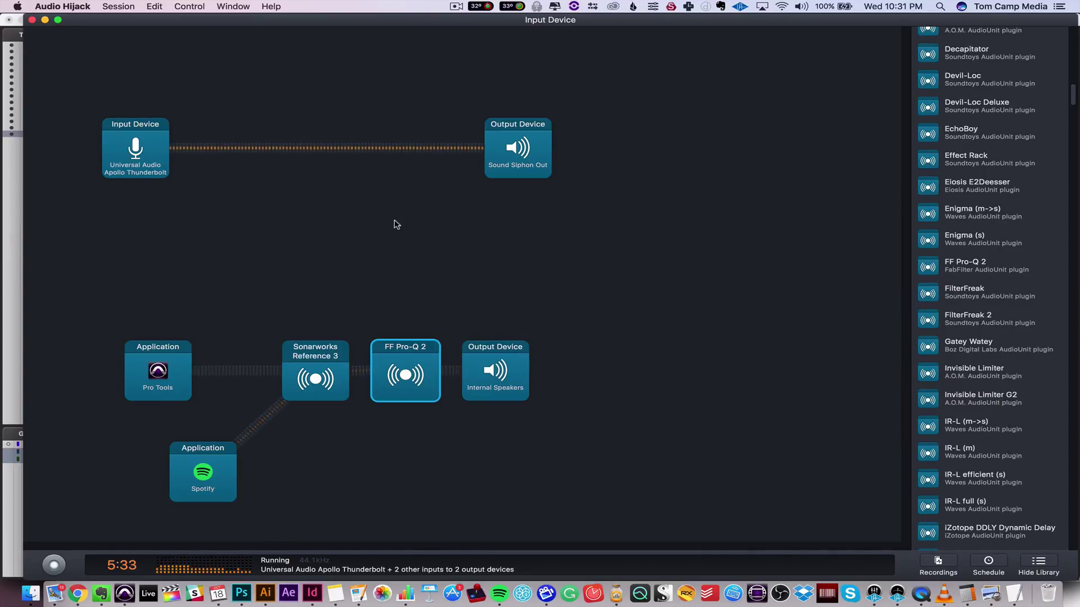
{"action": "left_click", "coordinate": [124, 593]}
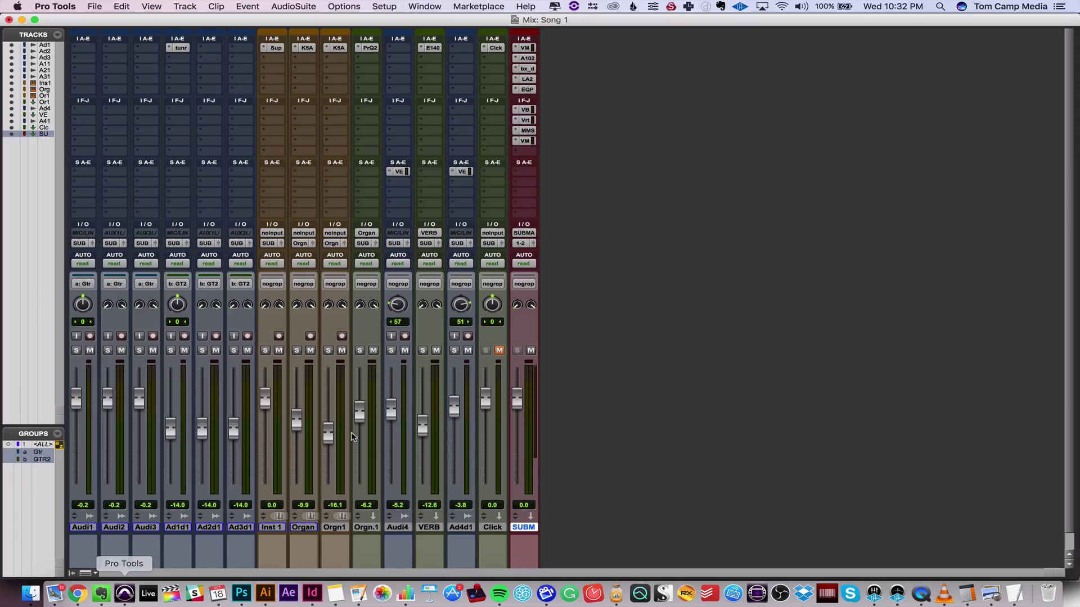